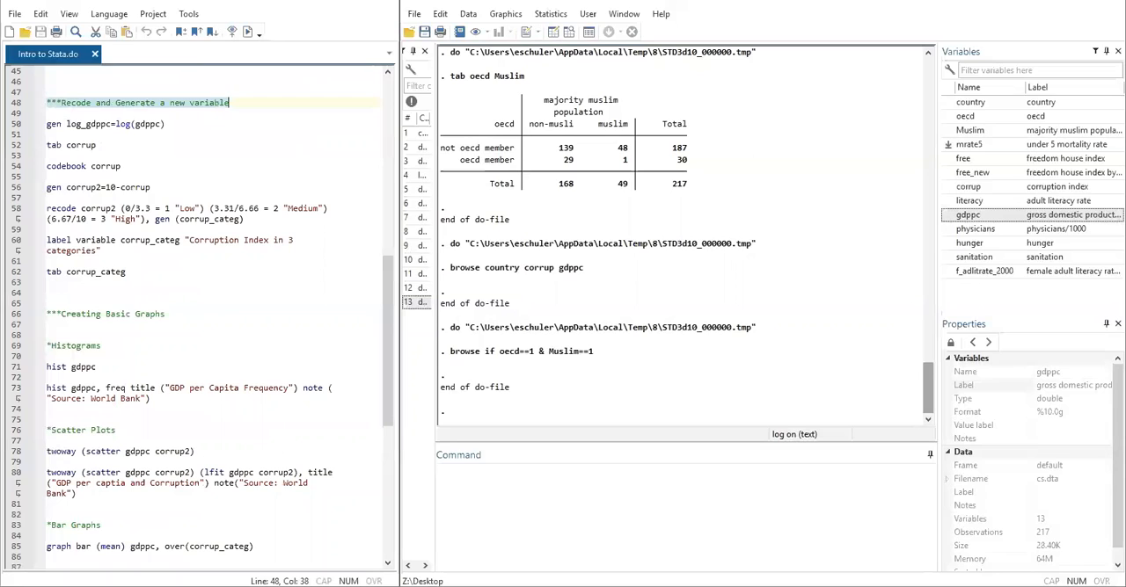
- Run only the do-file line gen log_gdppc=log(gdppc) to generate the log of GDP per capita
{"action": "left_click", "coordinate": [47, 124]}
{"action": "left_click_drag", "start_coordinate": [47, 125], "coordinate": [109, 124]}
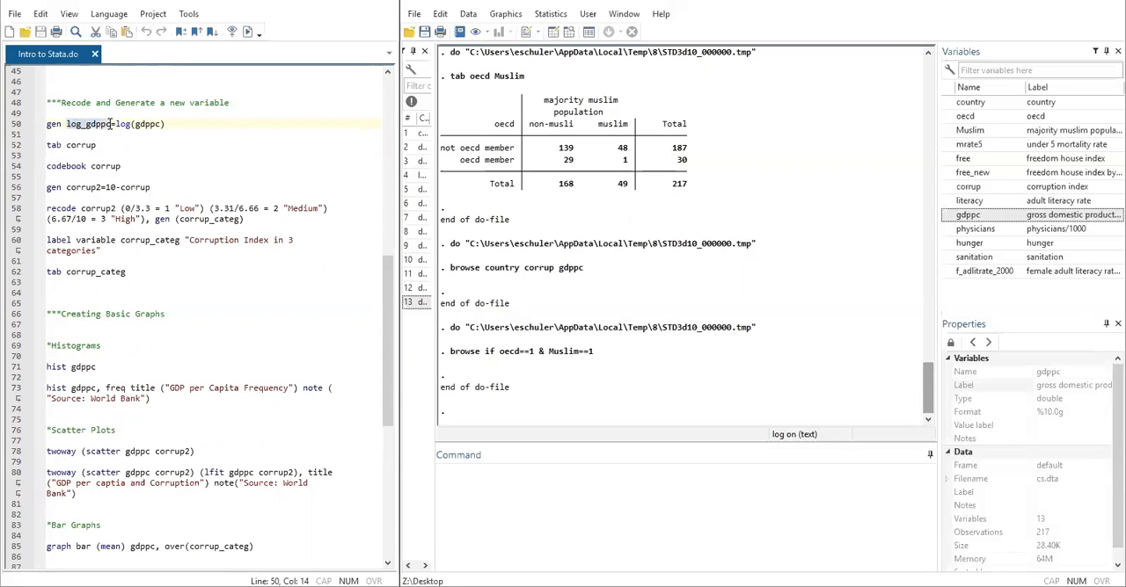
{"action": "left_click", "coordinate": [116, 130]}
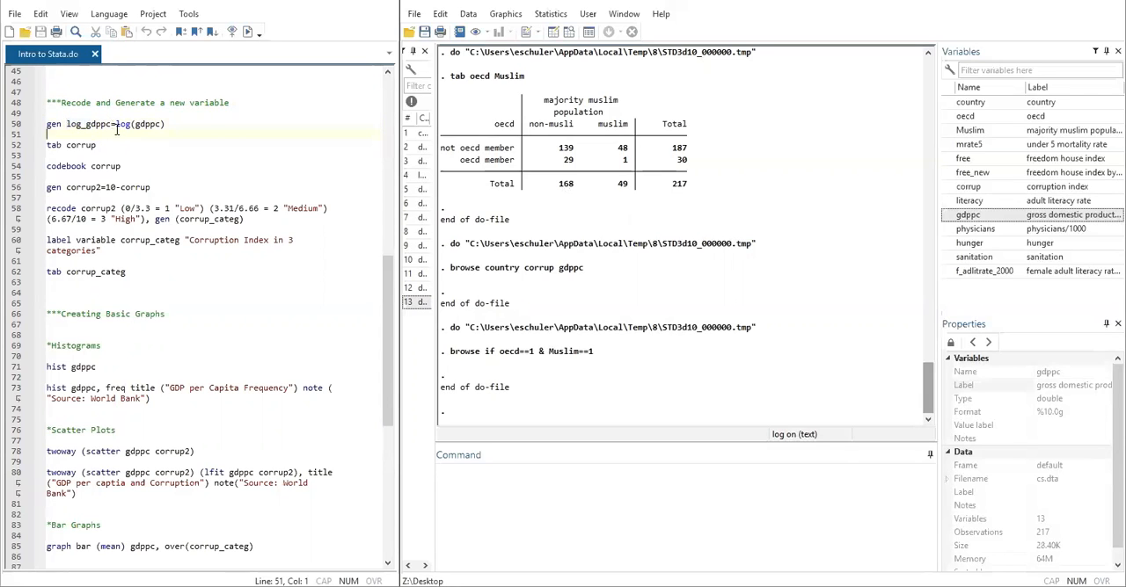
{"action": "left_click", "coordinate": [115, 123]}
{"action": "left_click_drag", "start_coordinate": [134, 124], "coordinate": [40, 124]}
{"action": "left_click", "coordinate": [248, 31]}
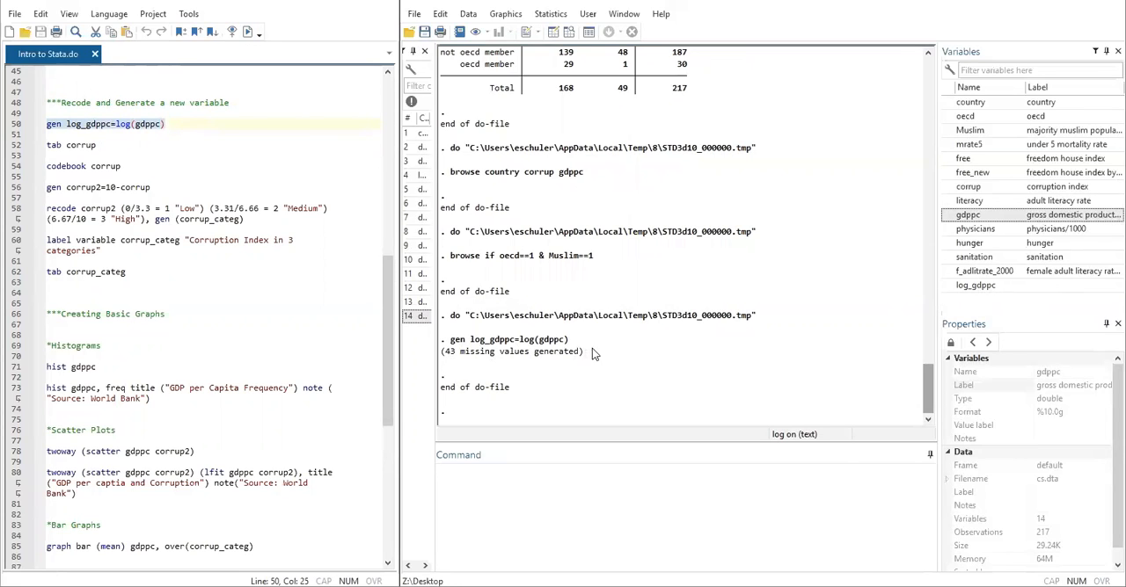
- Browse the dataset to inspect the values in the log_gdppc column, and return to the results and do-file windows
{"action": "left_click", "coordinate": [568, 32]}
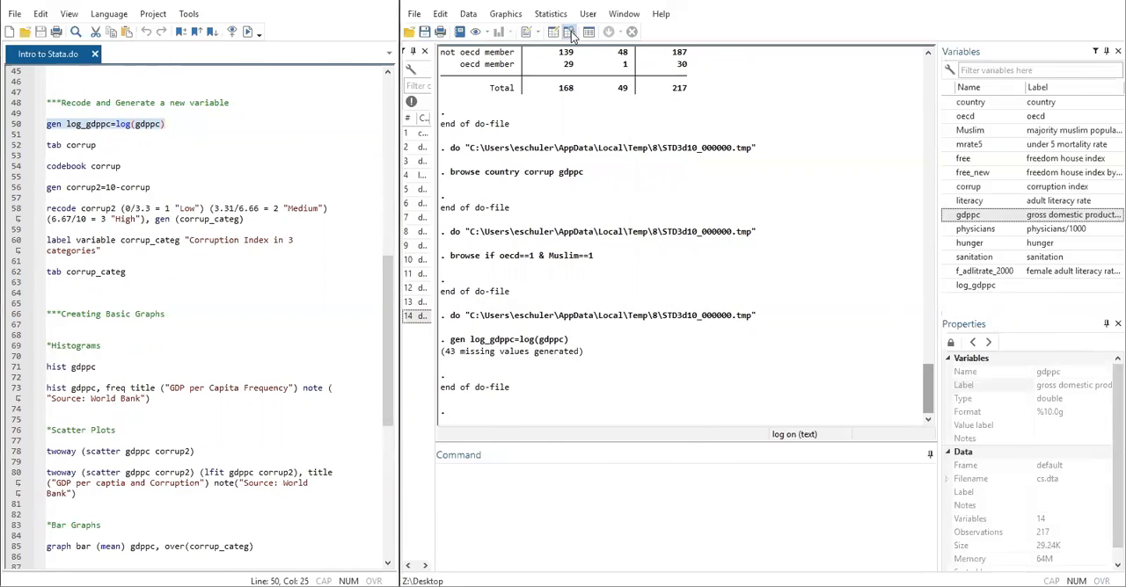
{"action": "left_click_drag", "start_coordinate": [277, 564], "coordinate": [358, 565]}
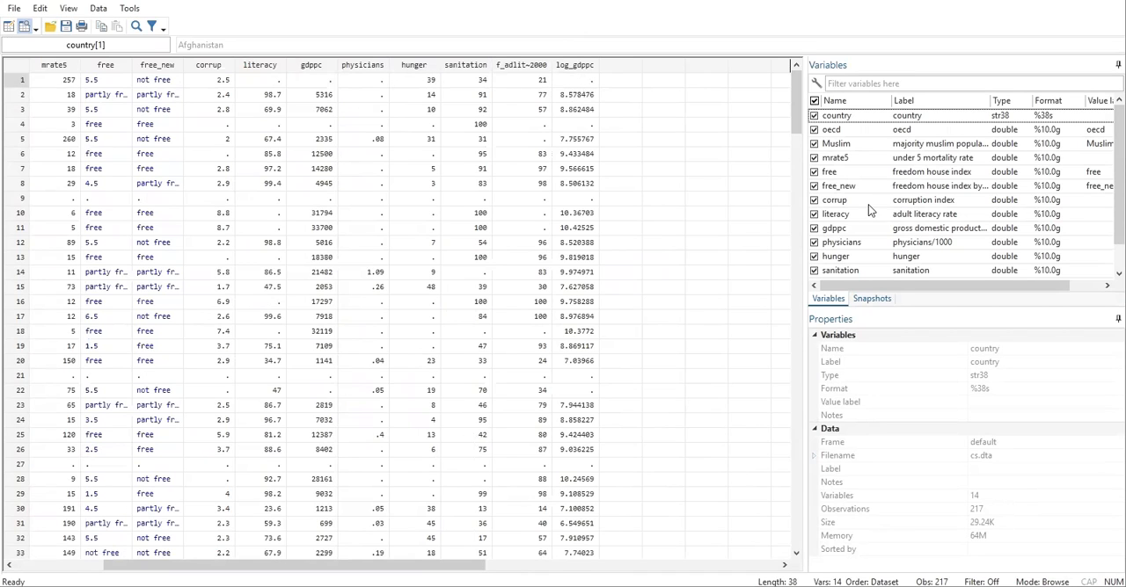
{"action": "left_click", "coordinate": [889, 278]}
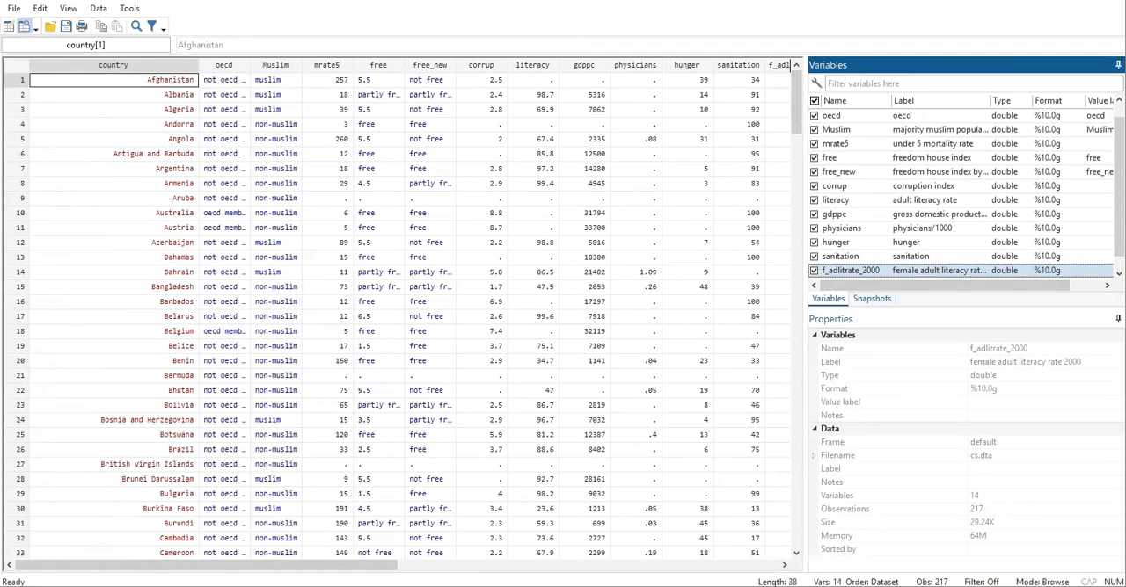
{"action": "left_click", "coordinate": [332, 563]}
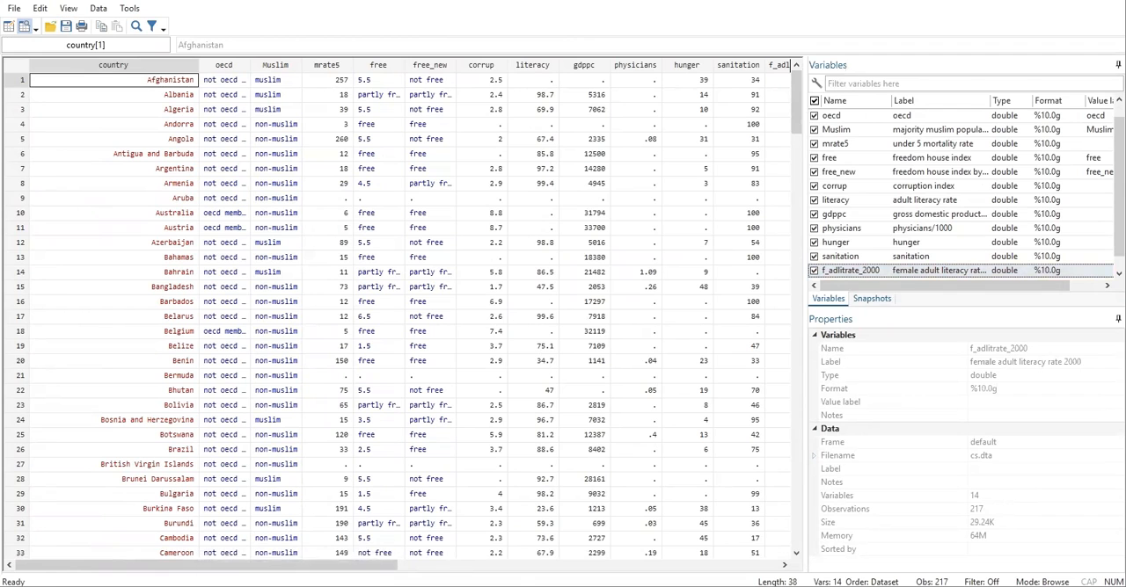
{"action": "mouse_move", "coordinate": [317, 586]}
{"action": "left_click", "coordinate": [510, 496]}
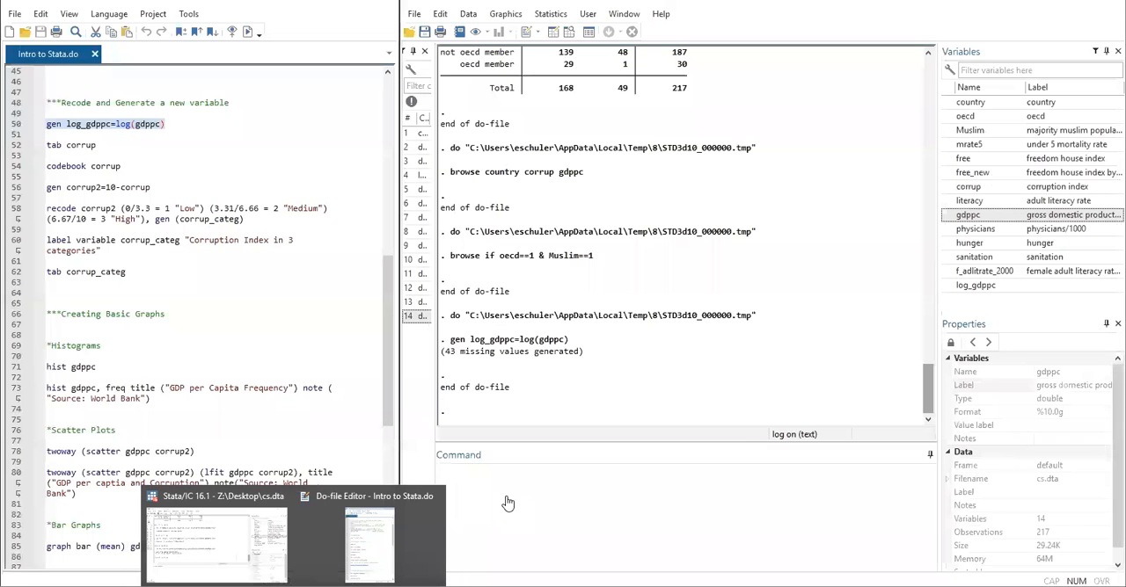
- Set the variable label of log_gdppc to "log of GDPPC"
{"action": "left_click", "coordinate": [975, 285]}
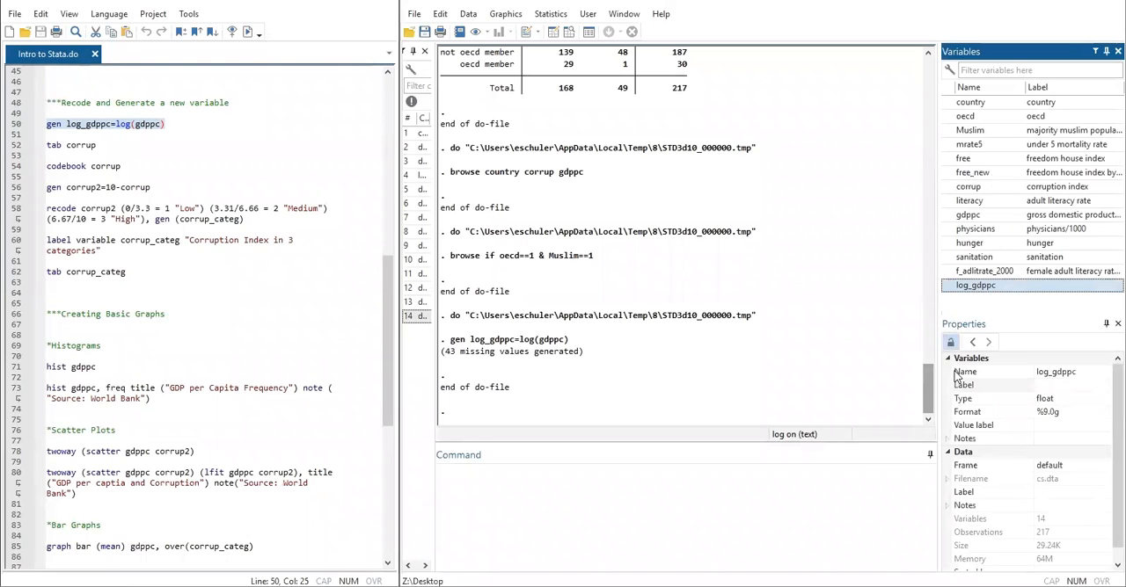
{"action": "left_click", "coordinate": [1047, 385]}
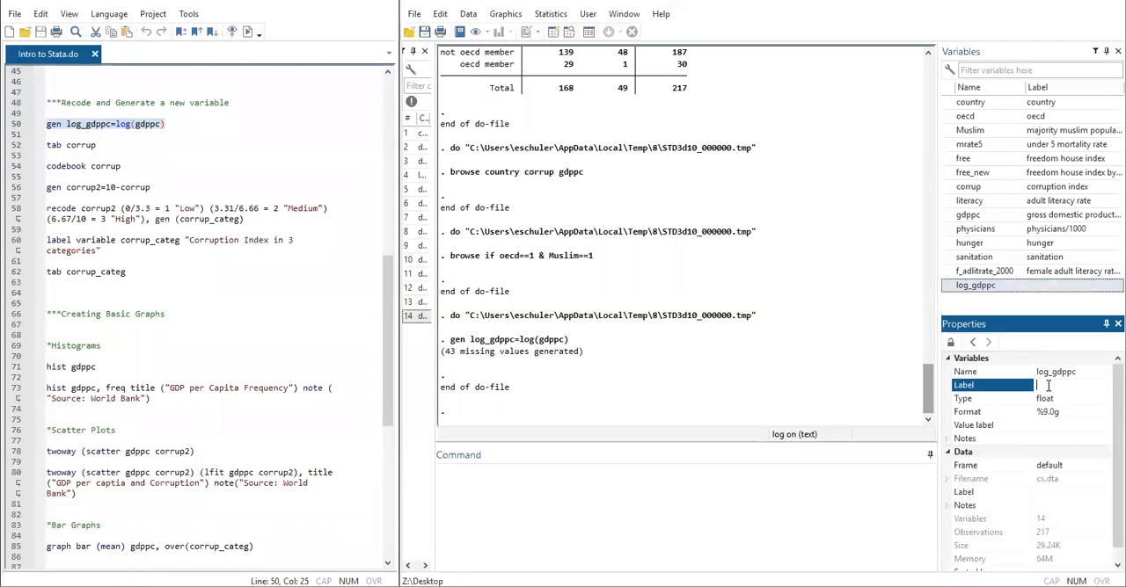
{"action": "type", "text": "log of GDPPC"}
{"action": "key", "text": "Return"}
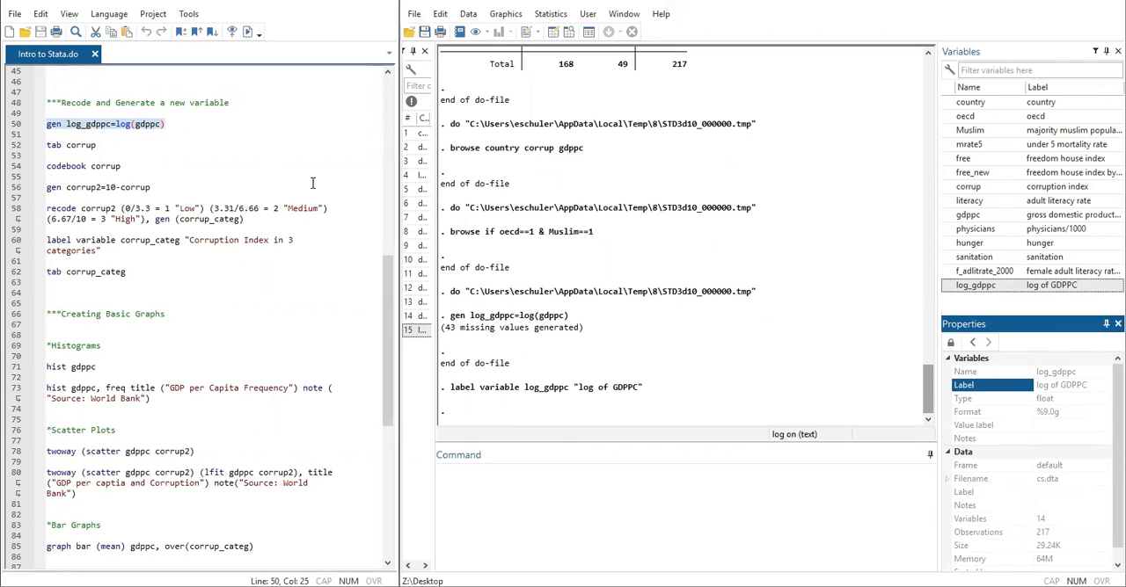
- Run only the do-file line tab corrup and review the frequency table of the corruption index
{"action": "left_click", "coordinate": [104, 143]}
{"action": "left_click_drag", "start_coordinate": [98, 144], "coordinate": [31, 146]}
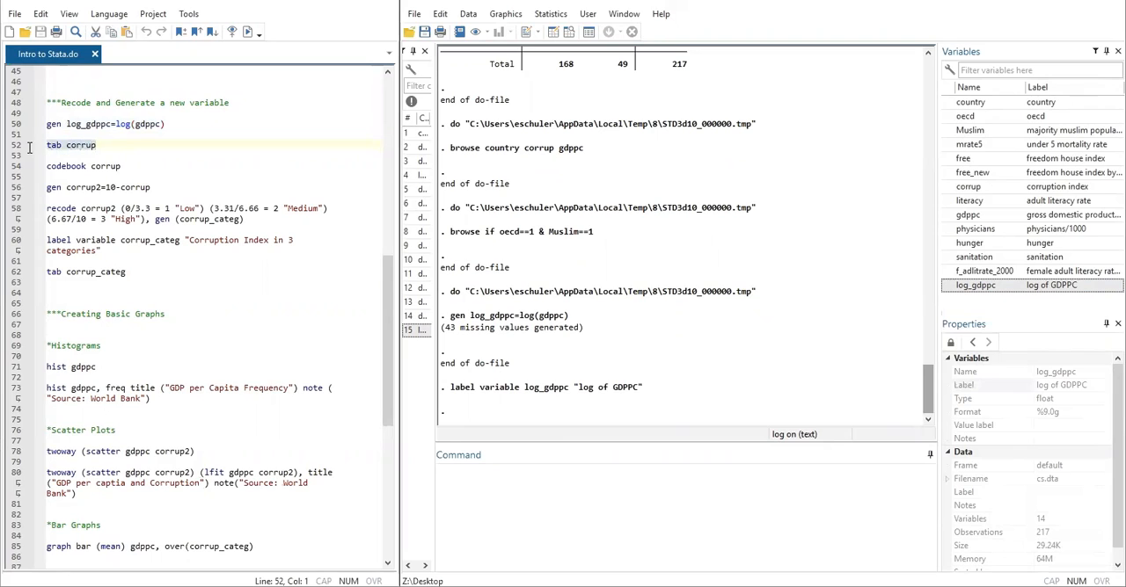
{"action": "left_click", "coordinate": [247, 33]}
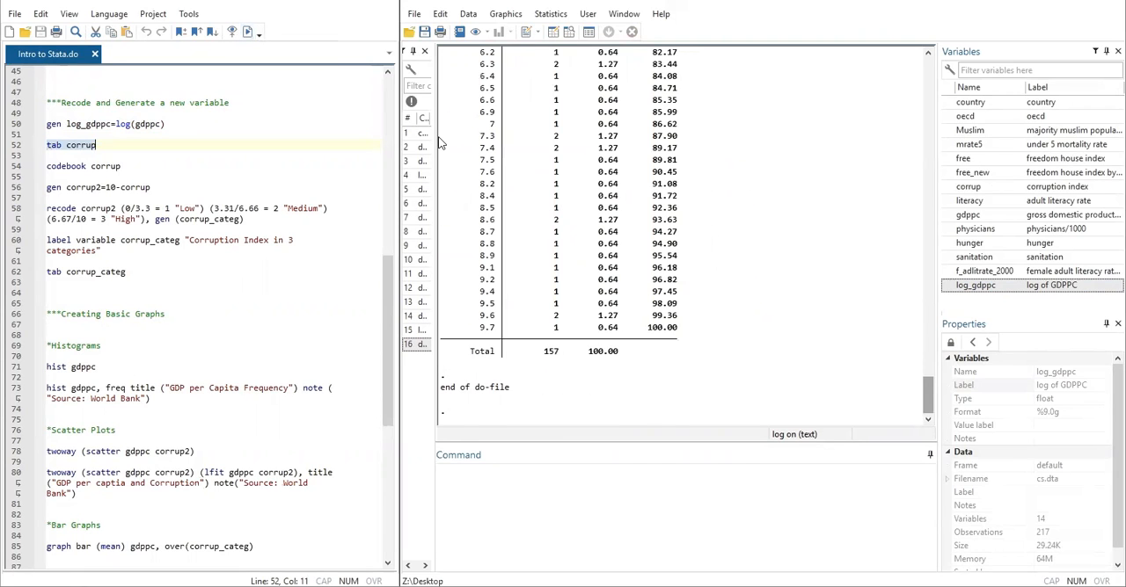
{"action": "scroll", "coordinate": [746, 253], "scroll_direction": "up", "scroll_amount": 10}
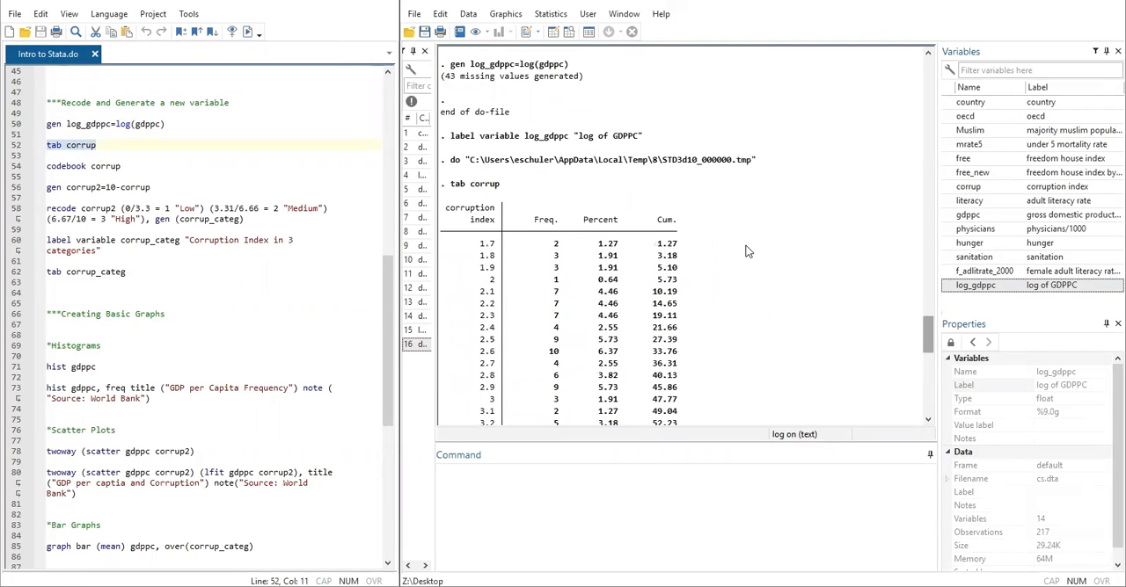
{"action": "scroll", "coordinate": [618, 303], "scroll_direction": "down", "scroll_amount": 1}
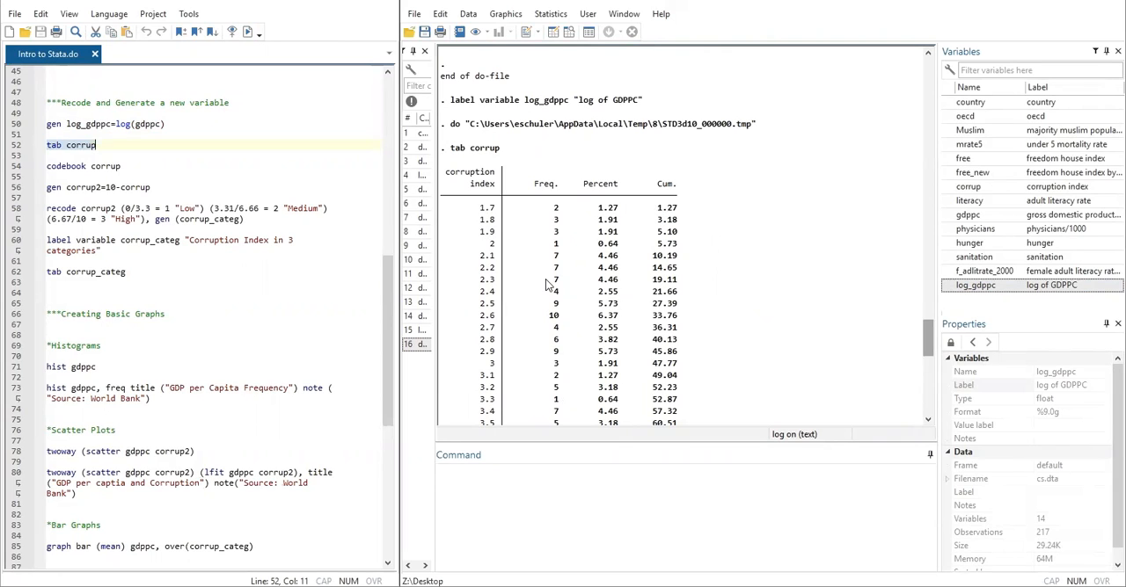
{"action": "scroll", "coordinate": [545, 284], "scroll_direction": "down", "scroll_amount": 2}
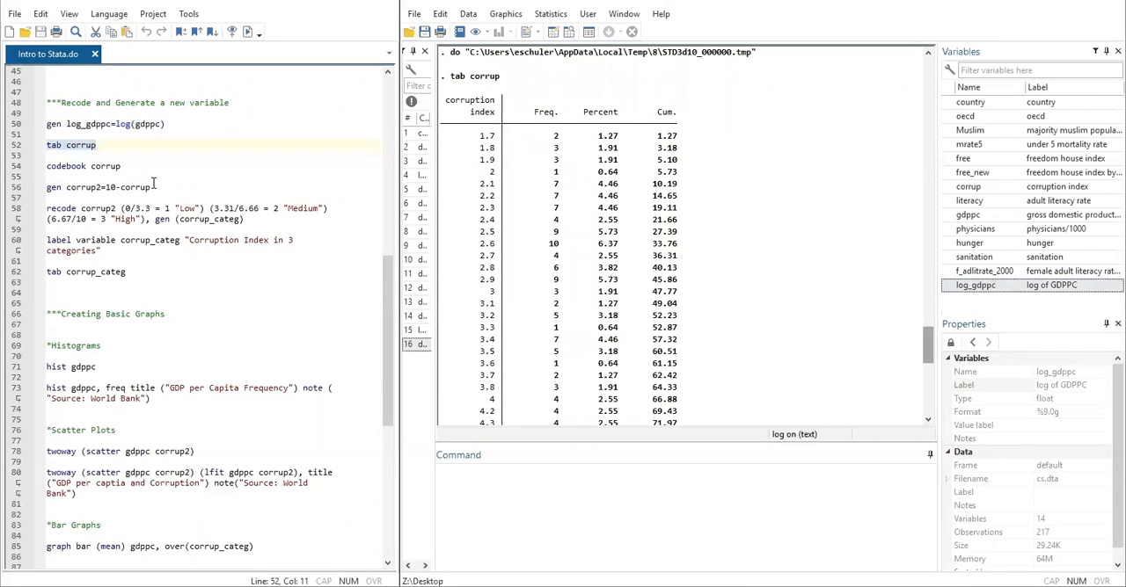
- Run only the do-file line codebook corrup and examine the mean and standard deviation in its output
{"action": "left_click", "coordinate": [123, 166]}
{"action": "left_click", "coordinate": [32, 179]}
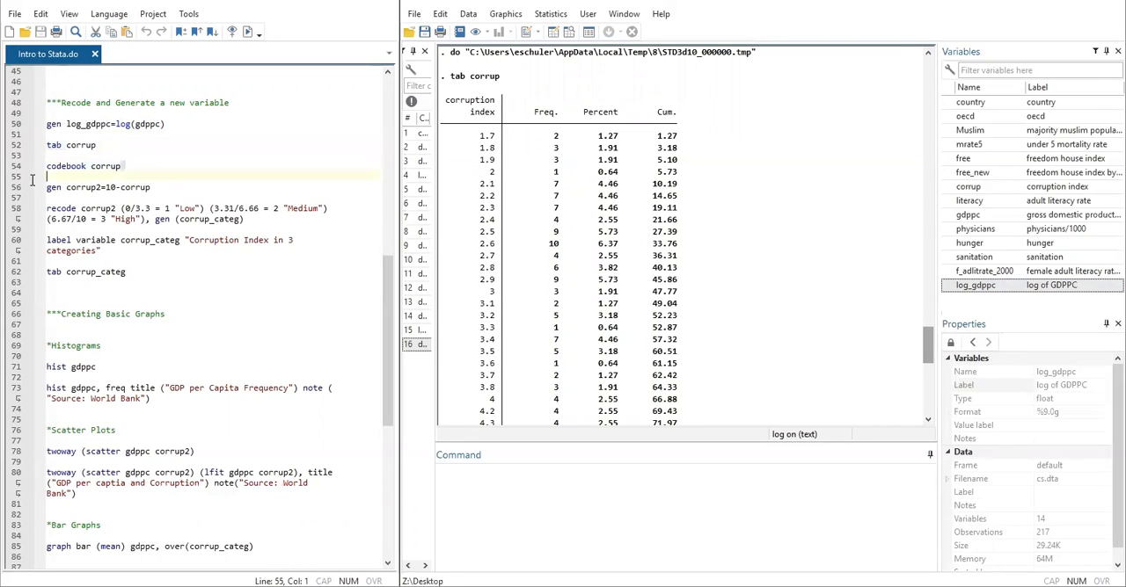
{"action": "left_click_drag", "start_coordinate": [32, 179], "coordinate": [30, 167]}
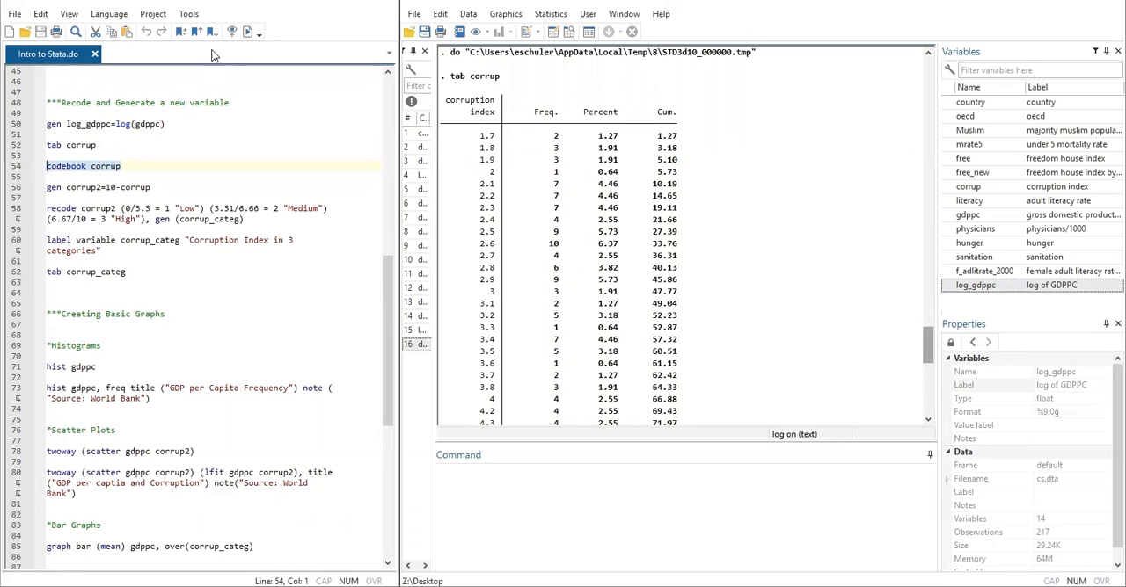
{"action": "left_click", "coordinate": [249, 32]}
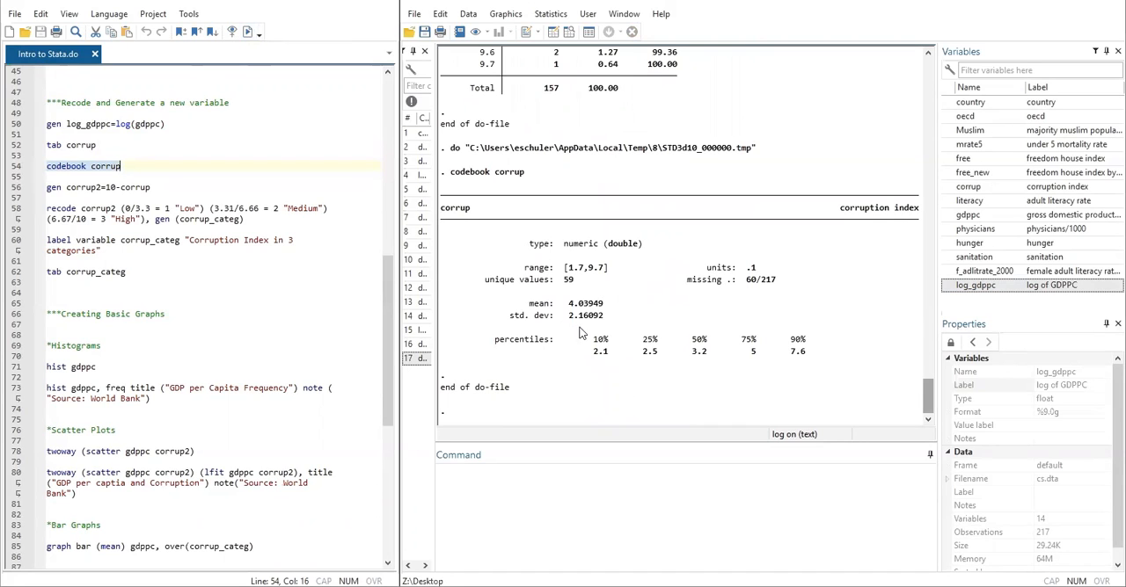
{"action": "mouse_move", "coordinate": [607, 305]}
{"action": "left_mouse_down"}
{"action": "mouse_move", "coordinate": [548, 311]}
{"action": "mouse_move", "coordinate": [603, 322]}
{"action": "left_mouse_up"}
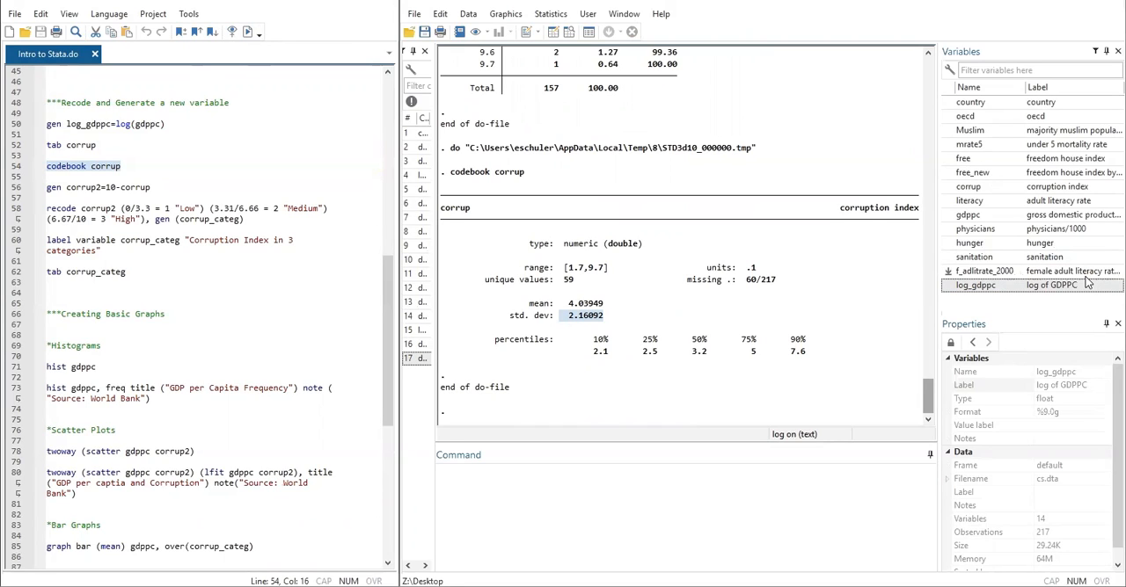
{"action": "left_click", "coordinate": [1059, 287]}
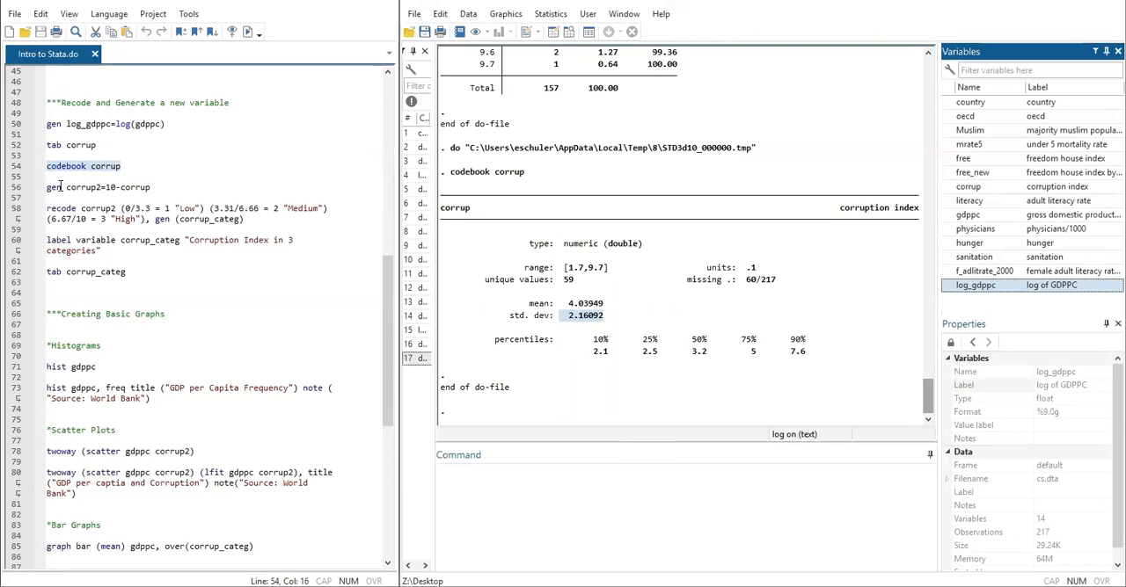
- Run only the do-file line gen corrup2=10-corrup to generate the reversed corruption variable
{"action": "left_click_drag", "start_coordinate": [47, 187], "coordinate": [102, 187]}
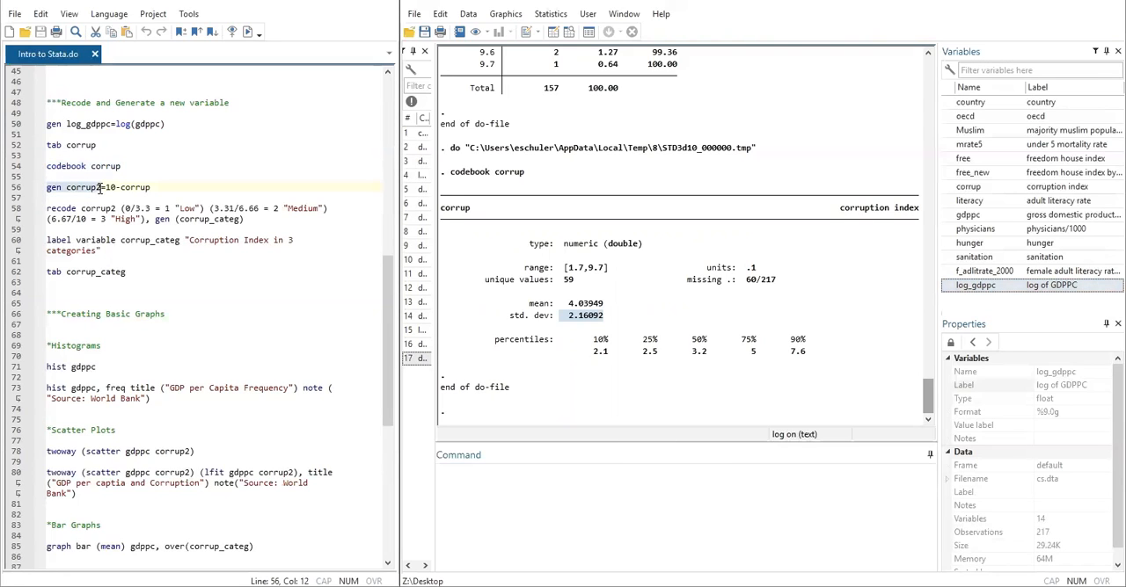
{"action": "left_click", "coordinate": [156, 194]}
{"action": "left_click_drag", "start_coordinate": [165, 188], "coordinate": [33, 185]}
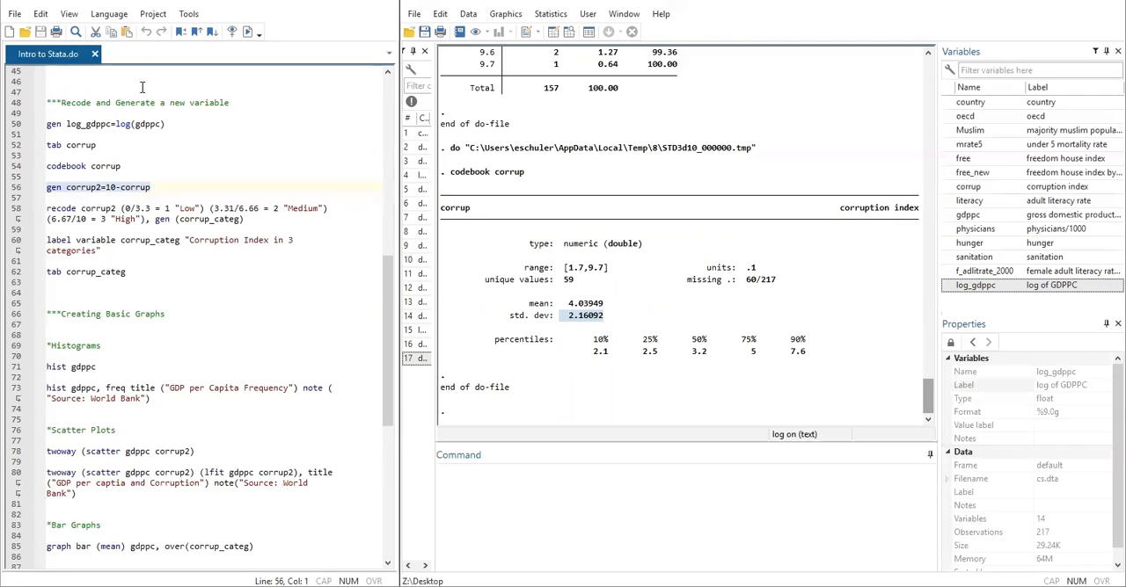
{"action": "left_click", "coordinate": [244, 31]}
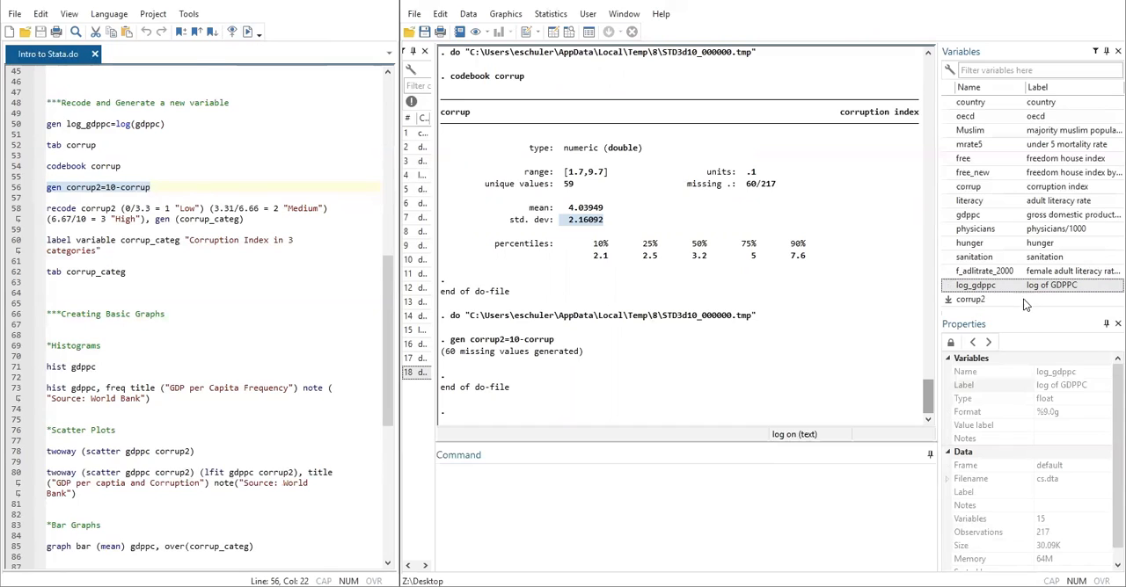
- Set the variable label of corrup2 to "reverse coded corruption scores"
{"action": "left_click", "coordinate": [1047, 300]}
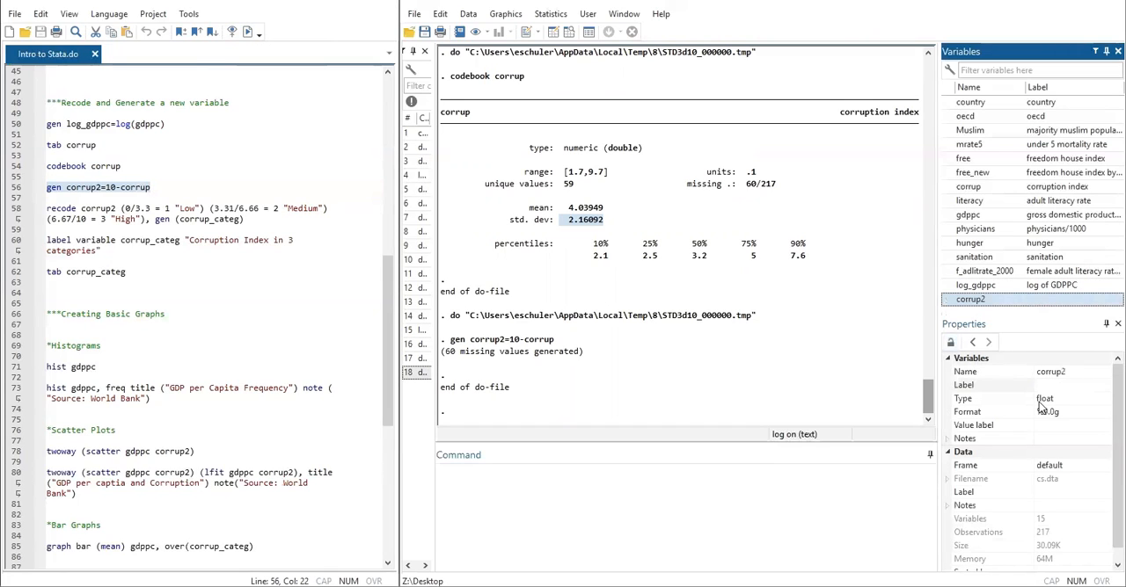
{"action": "left_click", "coordinate": [1060, 387]}
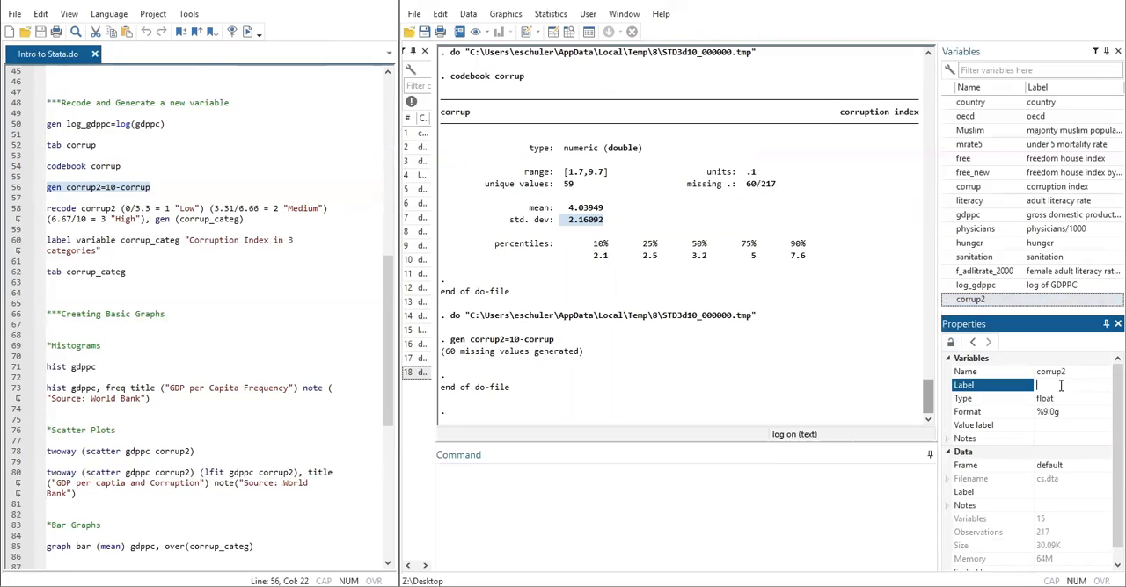
{"action": "type", "text": "reverse coded"}
{"action": "type", "text": " corruption scores"}
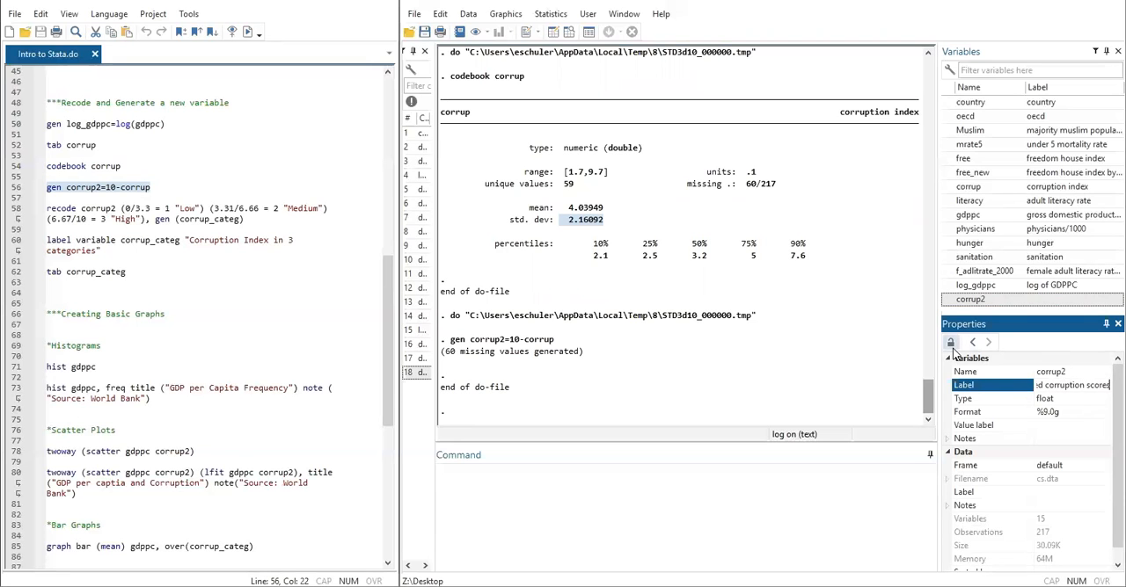
{"action": "key", "text": "Return"}
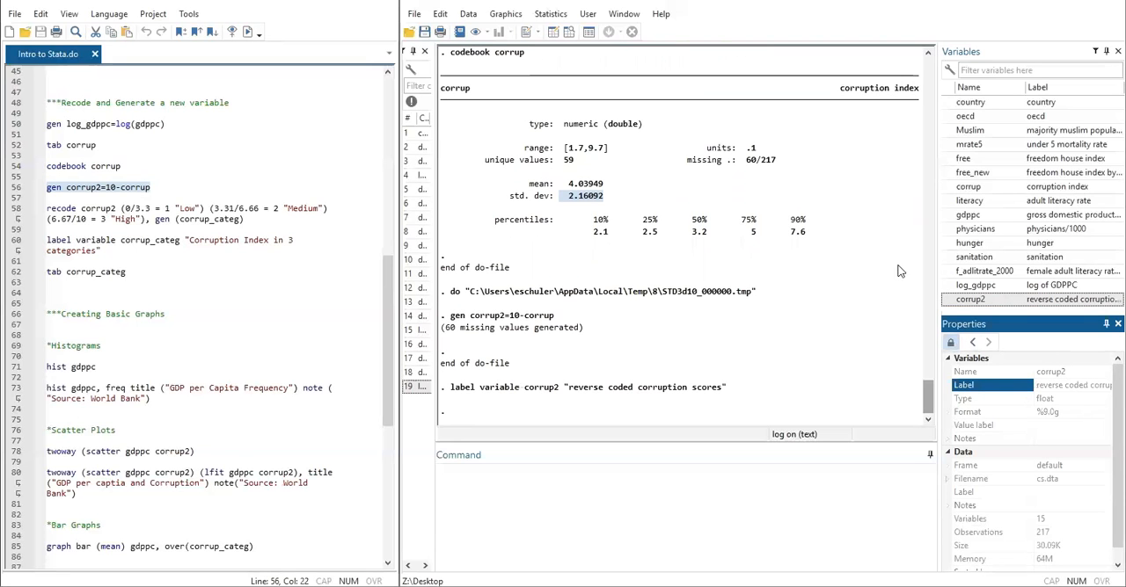
- Browse the dataset to compare the corrup2 column with corrup, and return to the results and do-file windows
{"action": "left_click", "coordinate": [570, 33]}
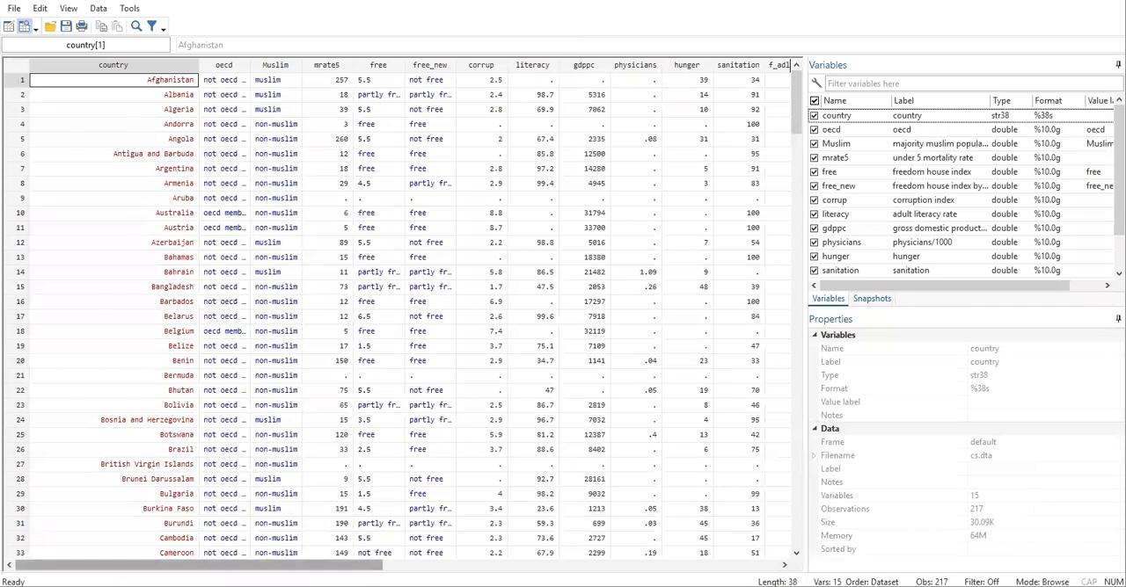
{"action": "left_click", "coordinate": [396, 564]}
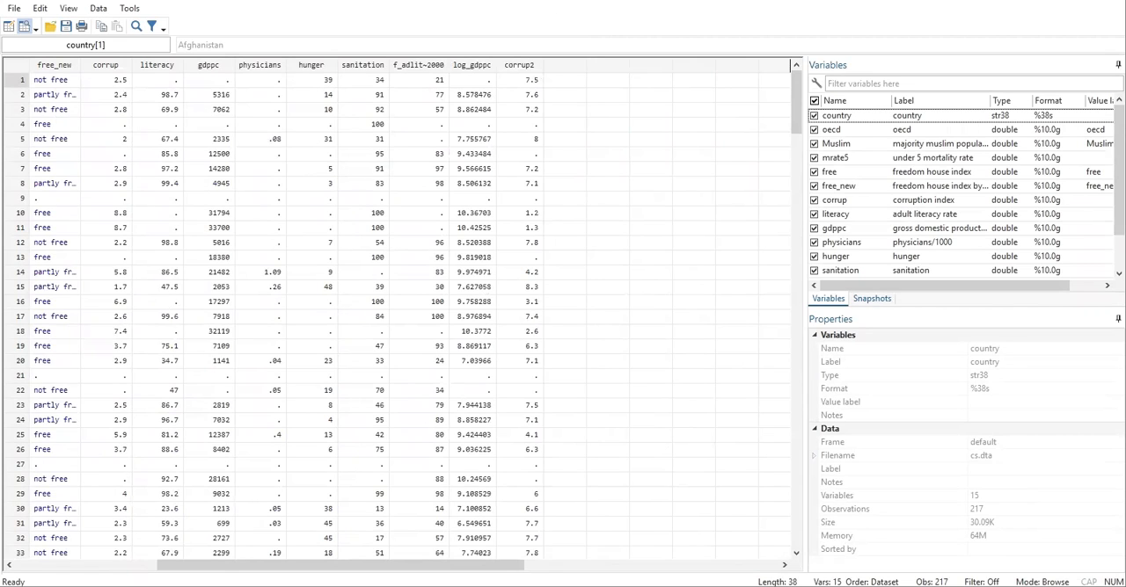
{"action": "right_click", "coordinate": [295, 586]}
{"action": "mouse_move", "coordinate": [290, 582]}
{"action": "left_click", "coordinate": [513, 498]}
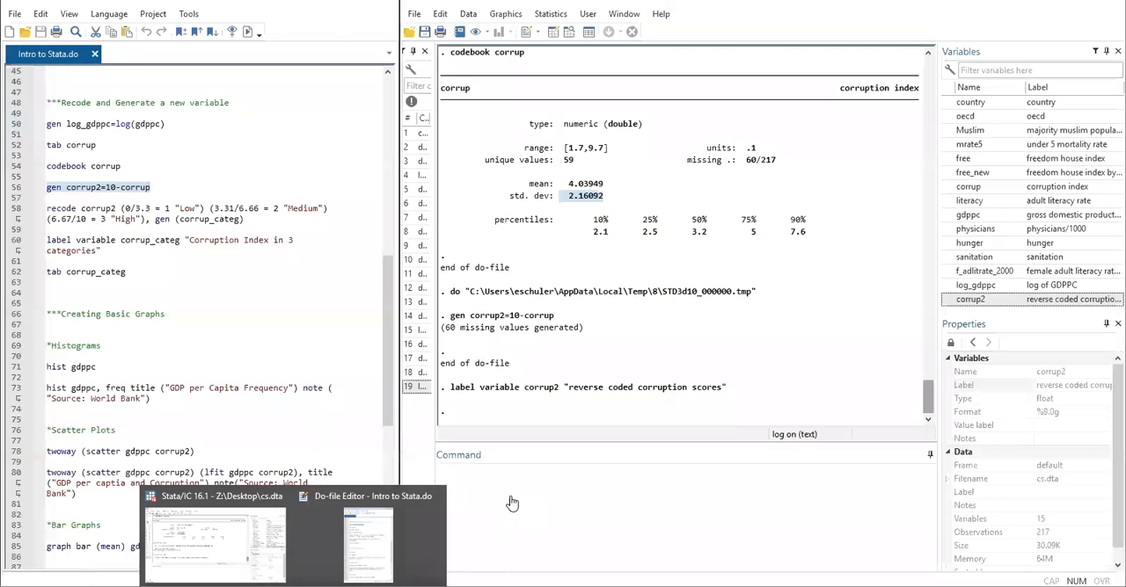
- Examine the recode corrup2 do-file line, covering its value ranges, the Low, Medium and High labels, and the gen (corrup_categ) option
{"action": "left_click", "coordinate": [295, 328]}
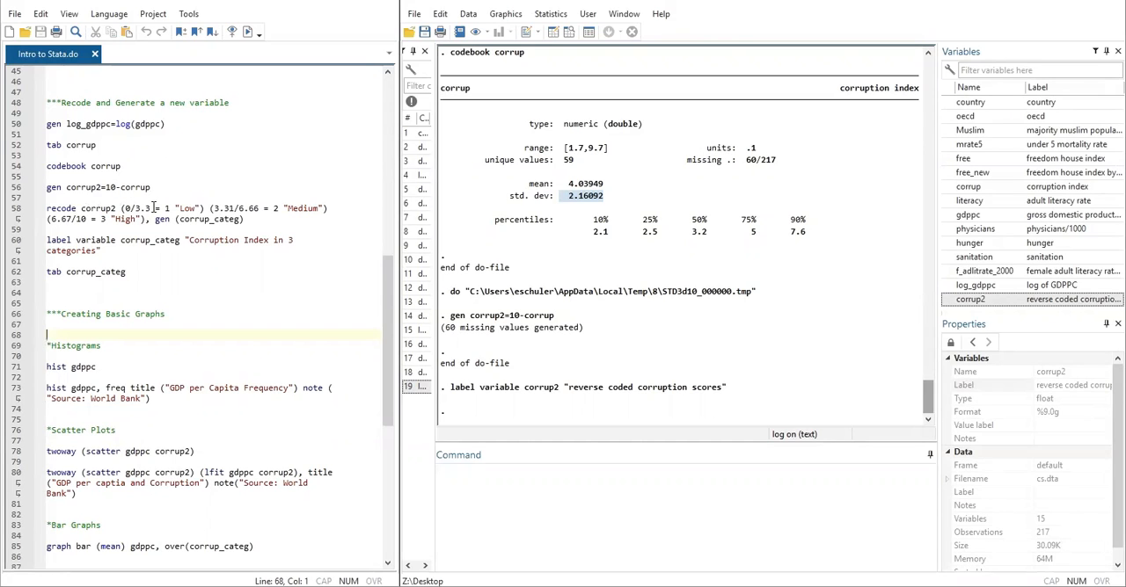
{"action": "left_click_drag", "start_coordinate": [126, 208], "coordinate": [152, 208]}
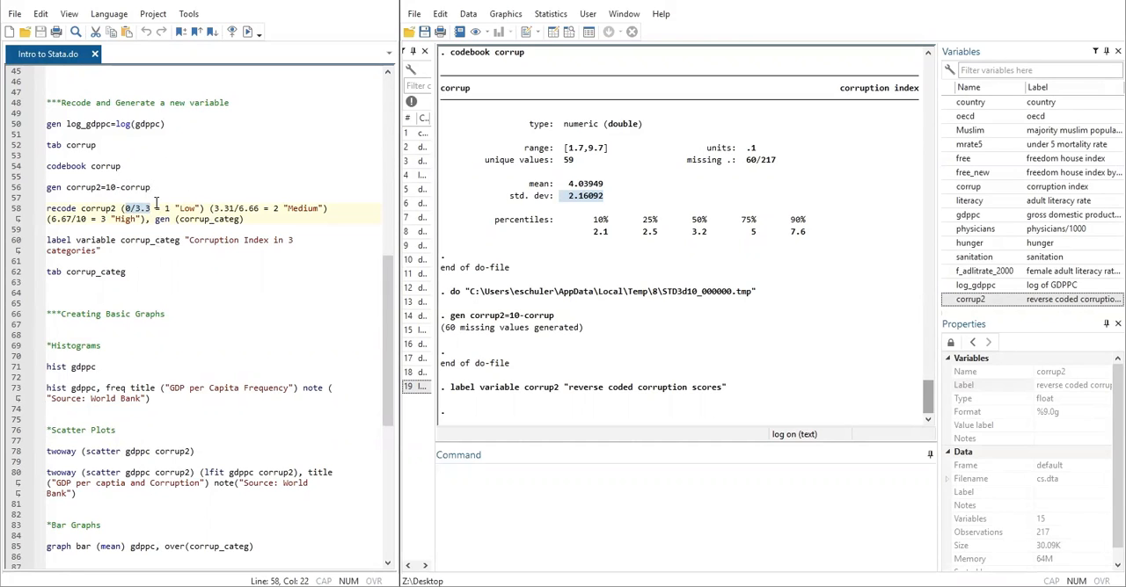
{"action": "left_click", "coordinate": [88, 196]}
{"action": "triple_click", "coordinate": [49, 213]}
{"action": "left_click", "coordinate": [53, 198]}
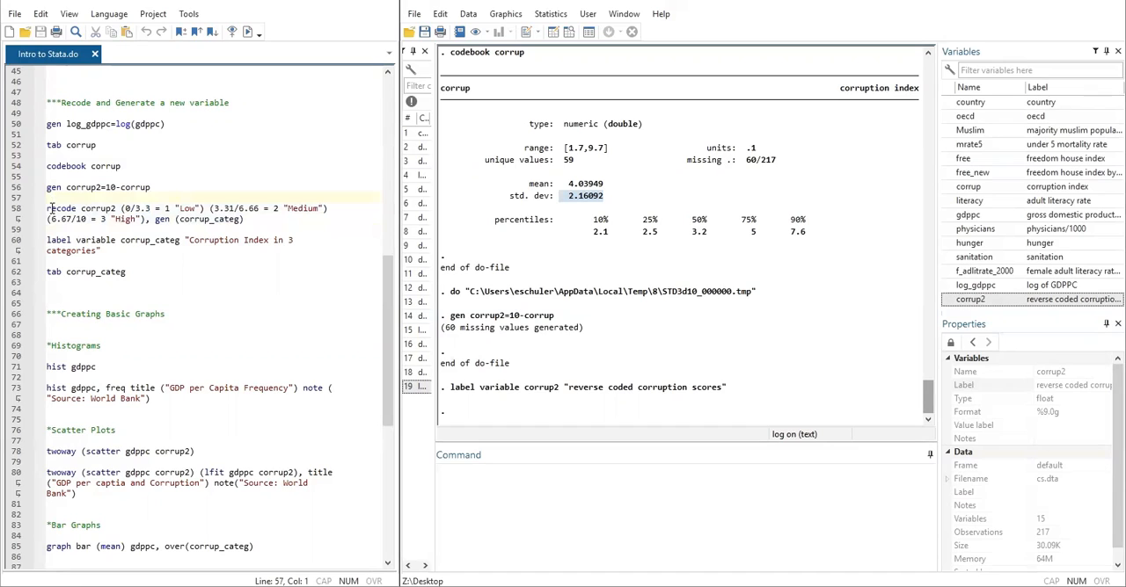
{"action": "left_click_drag", "start_coordinate": [85, 209], "coordinate": [202, 210]}
{"action": "left_click", "coordinate": [179, 209]}
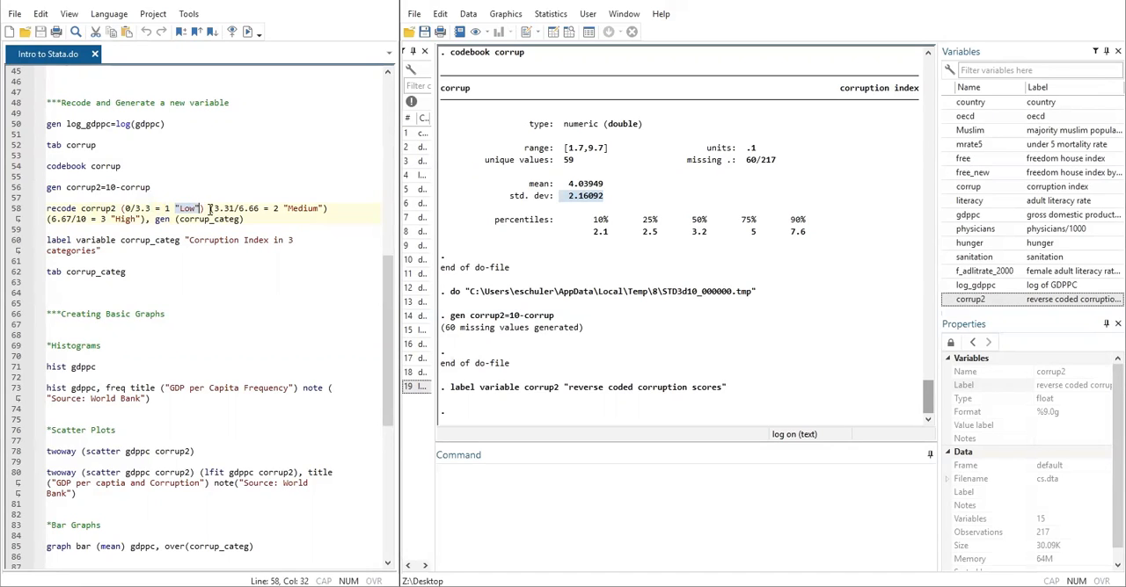
{"action": "left_click", "coordinate": [212, 208]}
{"action": "left_click", "coordinate": [233, 209]}
{"action": "double_click", "coordinate": [306, 211]}
{"action": "left_click", "coordinate": [50, 220]}
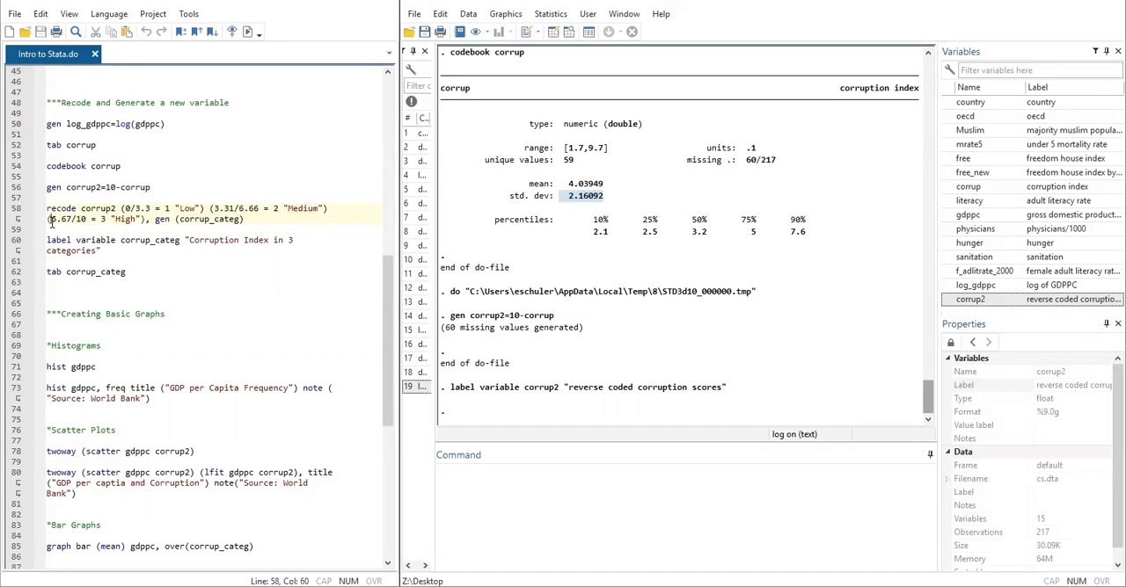
{"action": "left_click_drag", "start_coordinate": [53, 222], "coordinate": [62, 220]}
{"action": "left_click_drag", "start_coordinate": [155, 221], "coordinate": [243, 219]}
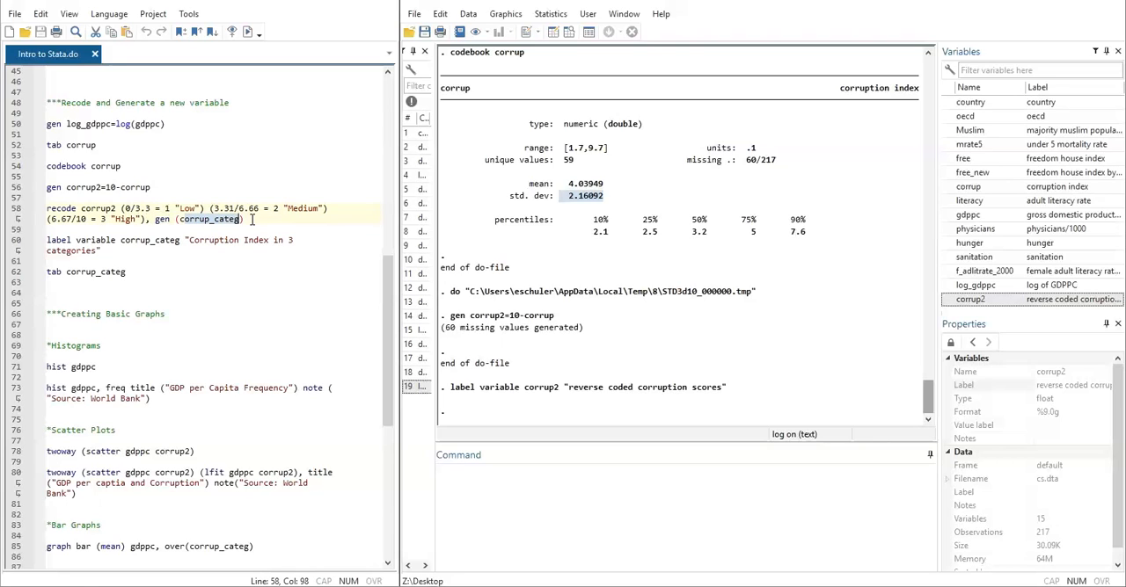
- Run only the do-file line that recodes corrup2 into Low, Medium and High categories, generating corrup_categ
{"action": "left_click", "coordinate": [151, 208]}
{"action": "left_click", "coordinate": [261, 216]}
{"action": "key", "text": "shift+Home"}
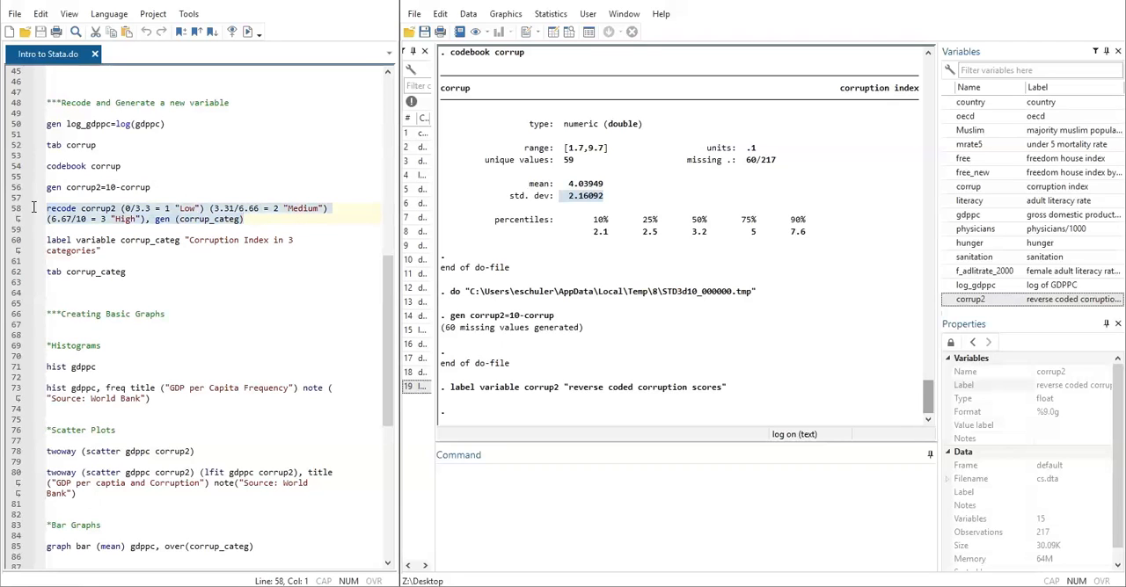
{"action": "left_click", "coordinate": [246, 32]}
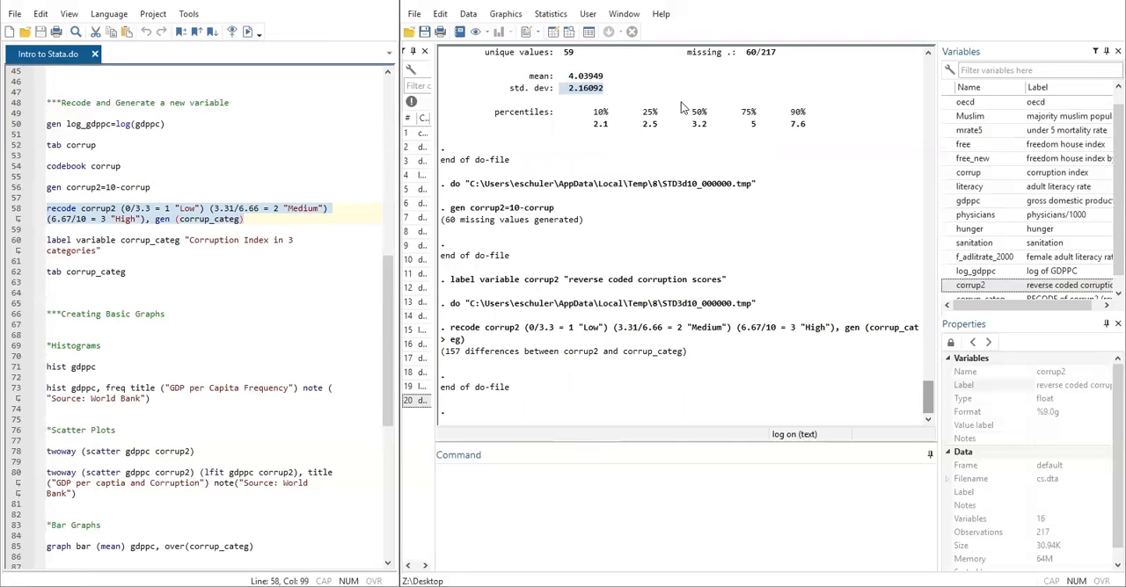
- Browse the dataset to compare the corrup_categ values with corrup2, and close the data browser to return to the do-file
{"action": "left_click", "coordinate": [568, 33]}
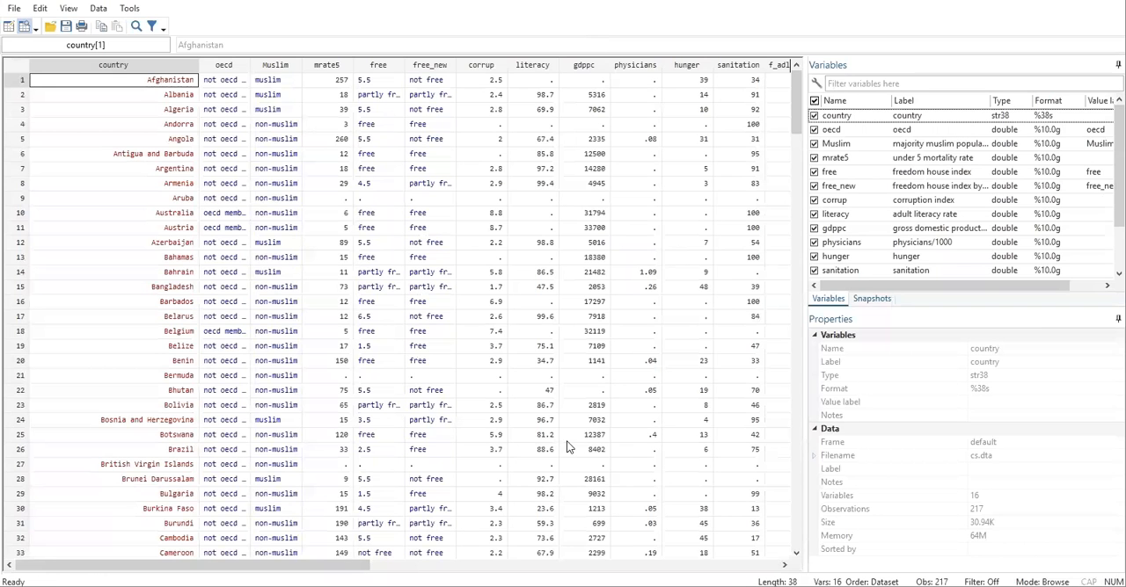
{"action": "left_click_drag", "start_coordinate": [329, 565], "coordinate": [438, 567]}
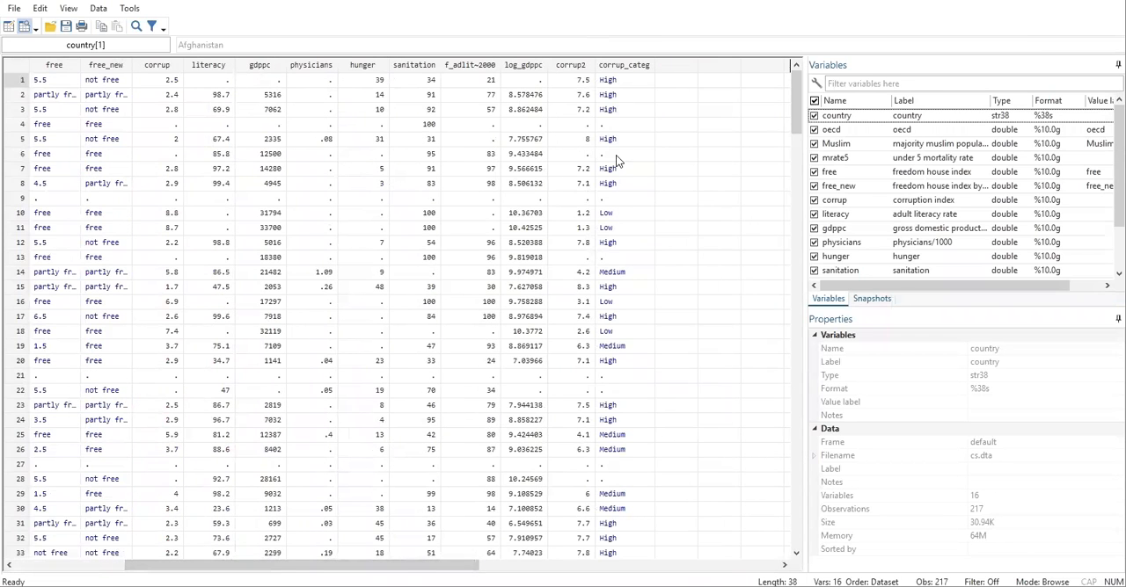
{"action": "left_click", "coordinate": [614, 275]}
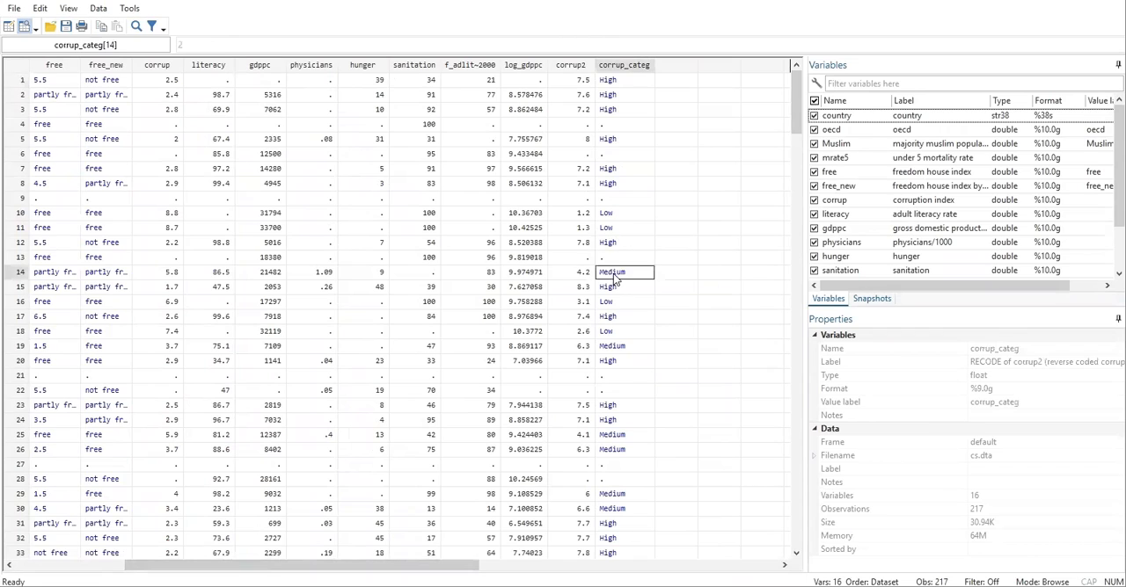
{"action": "left_click", "coordinate": [606, 83]}
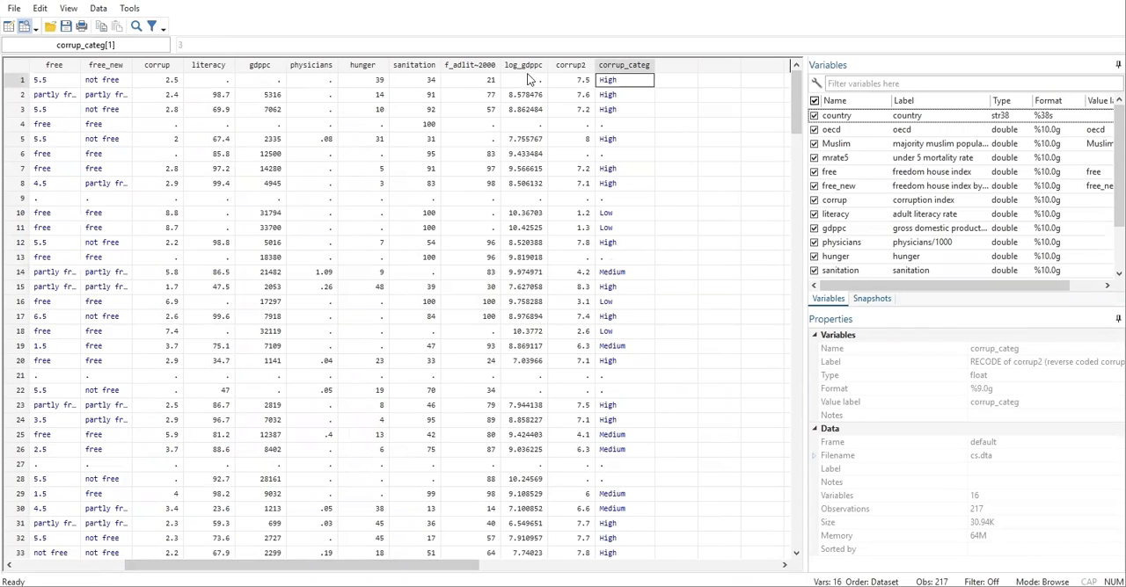
{"action": "left_click", "coordinate": [604, 213]}
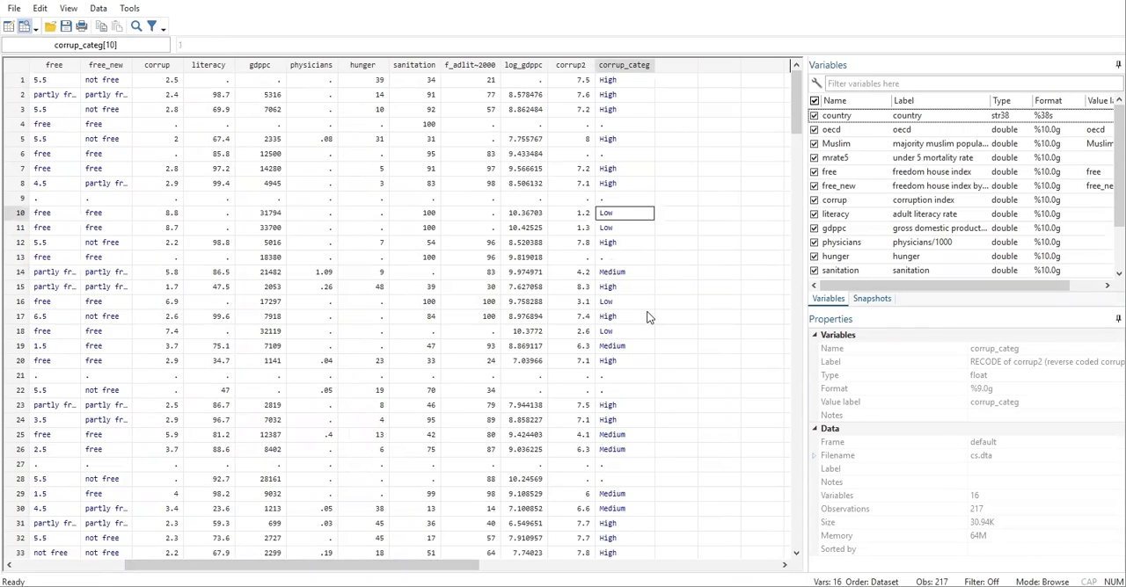
{"action": "left_click", "coordinate": [619, 275]}
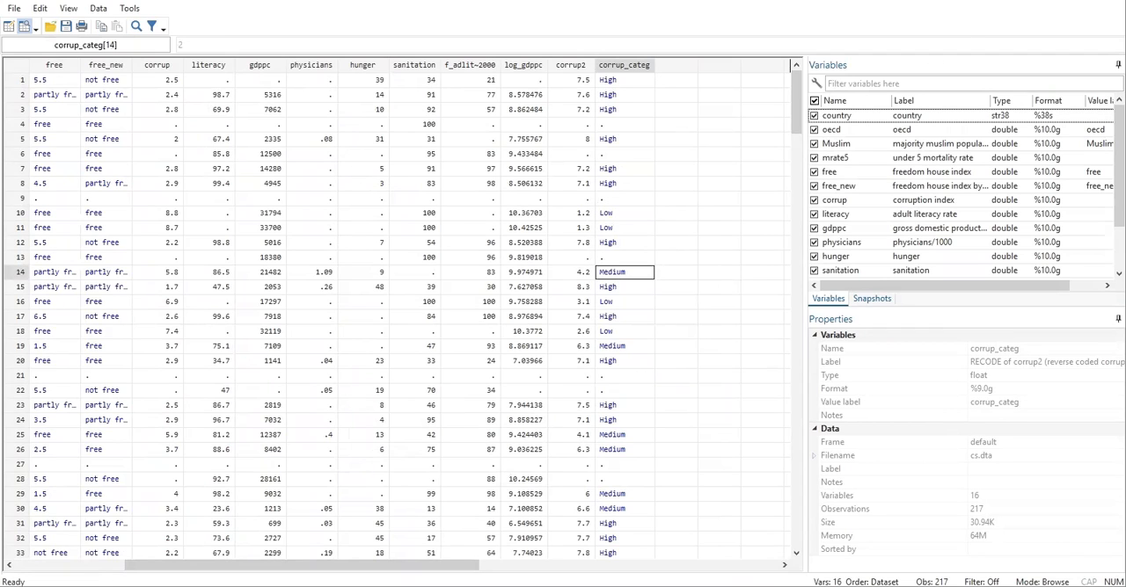
{"action": "right_click", "coordinate": [293, 586]}
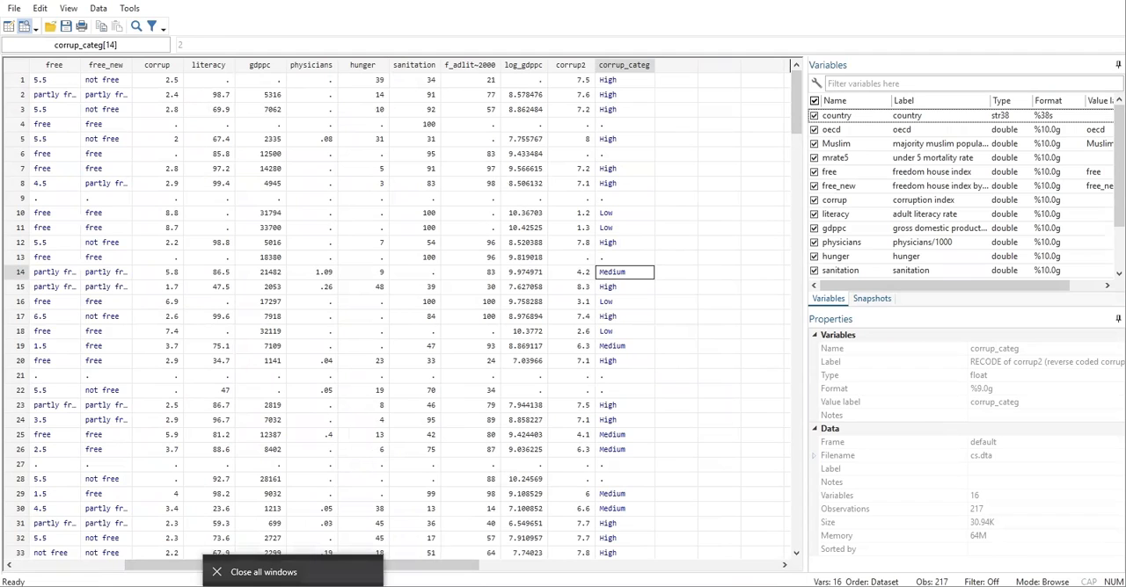
{"action": "left_click", "coordinate": [414, 566]}
{"action": "mouse_move", "coordinate": [293, 586]}
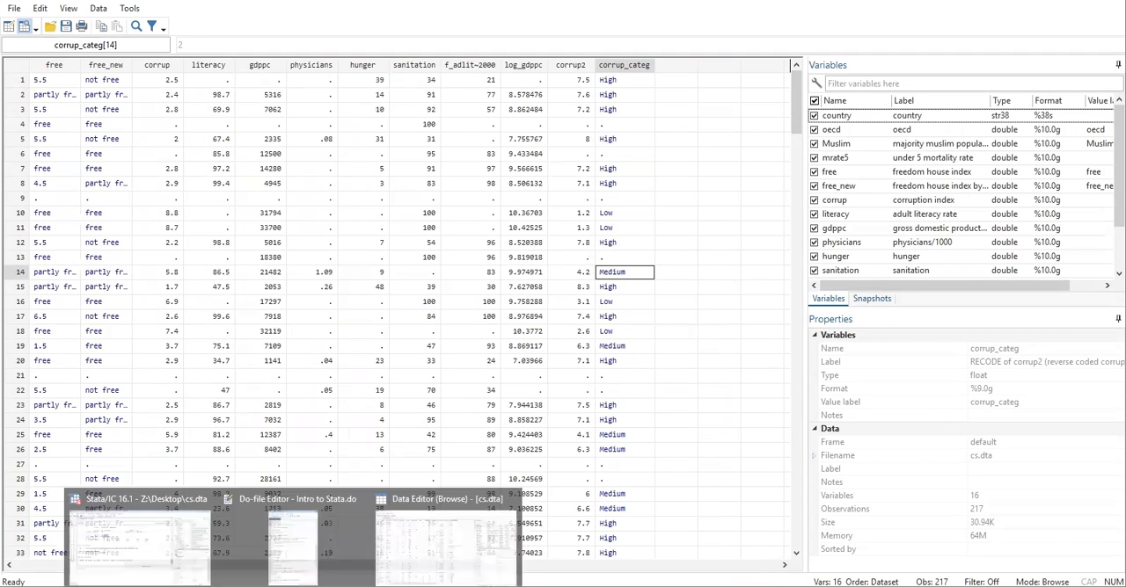
{"action": "left_click", "coordinate": [511, 499]}
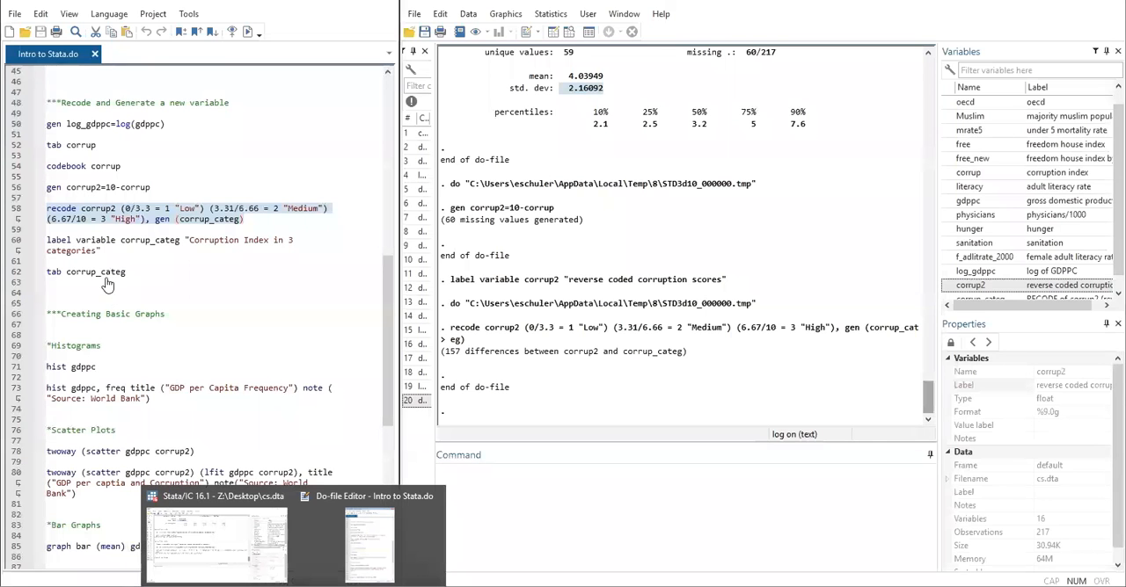
- Run only the do-file line labelling corrup_categ "Corruption Index in 3 categories" and check the label in the variable list
{"action": "left_click", "coordinate": [111, 262]}
{"action": "left_click_drag", "start_coordinate": [131, 252], "coordinate": [46, 249]}
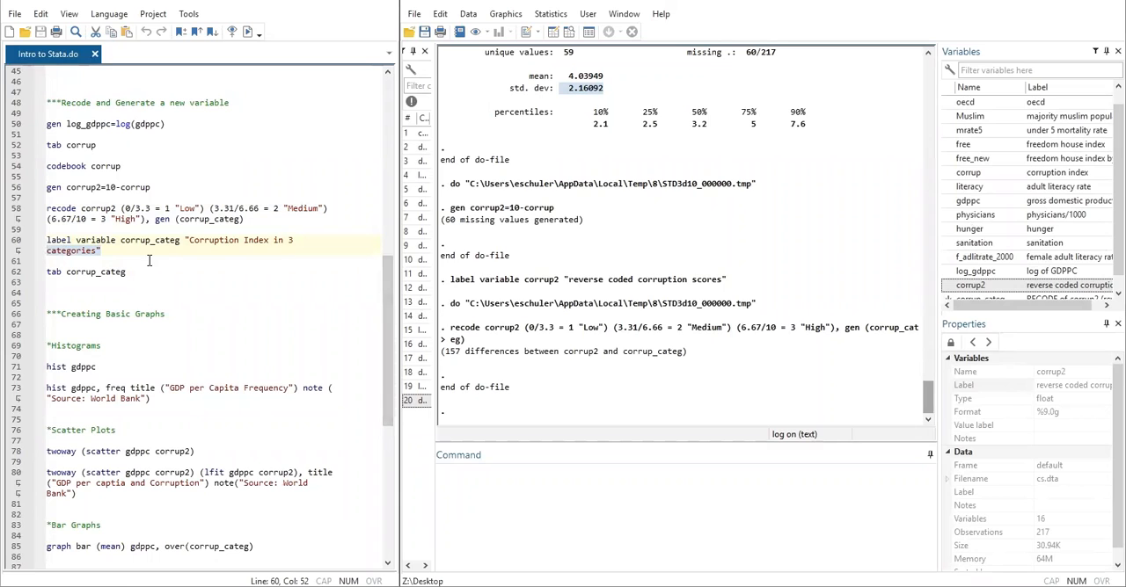
{"action": "left_click", "coordinate": [52, 240]}
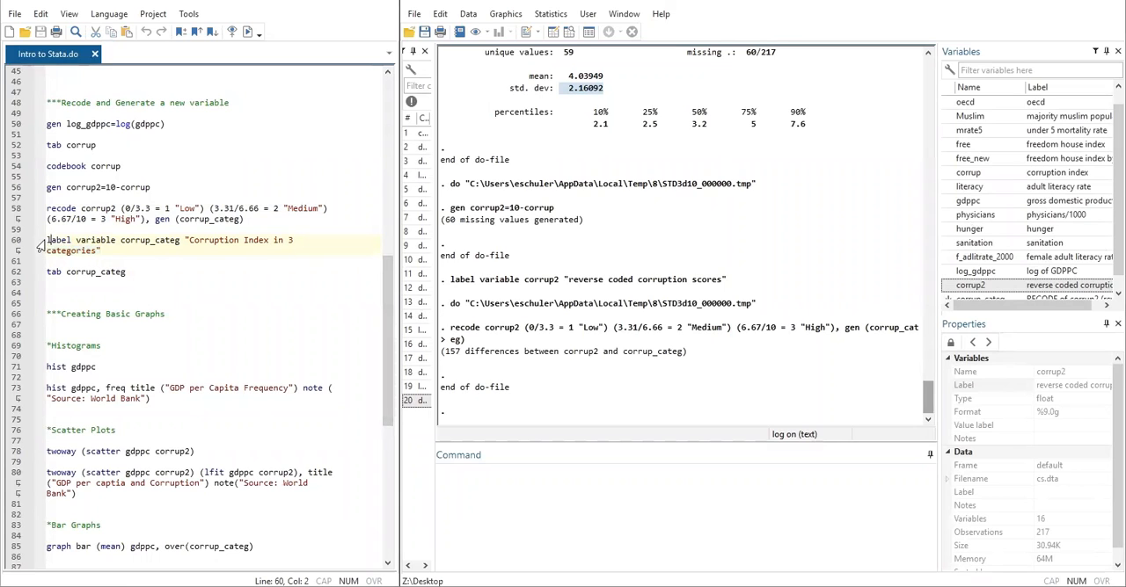
{"action": "left_click_drag", "start_coordinate": [78, 239], "coordinate": [185, 240]}
{"action": "left_click", "coordinate": [188, 240]}
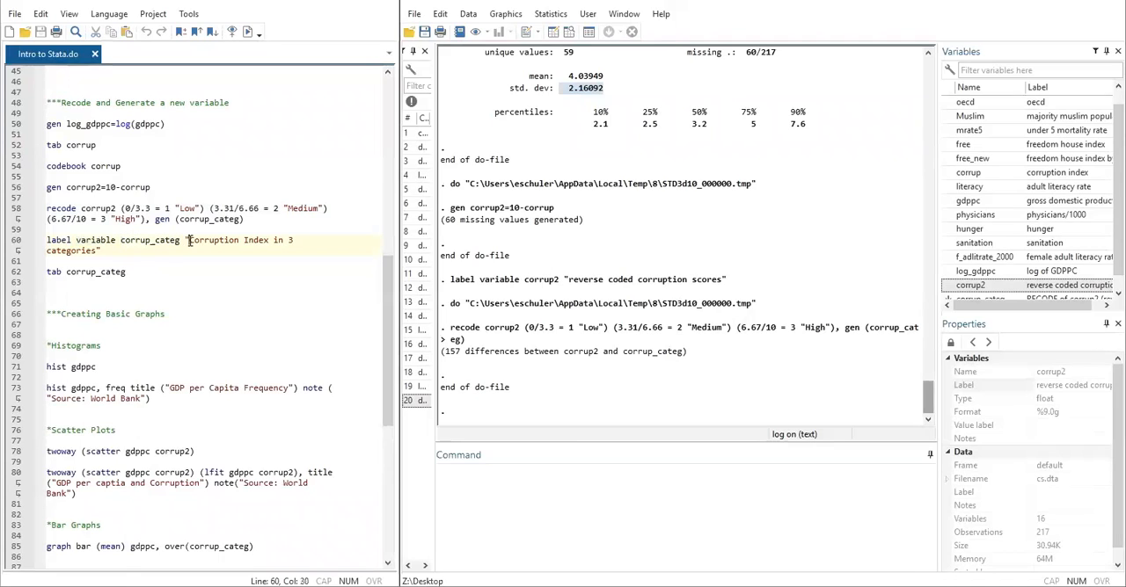
{"action": "left_click_drag", "start_coordinate": [102, 252], "coordinate": [40, 239]}
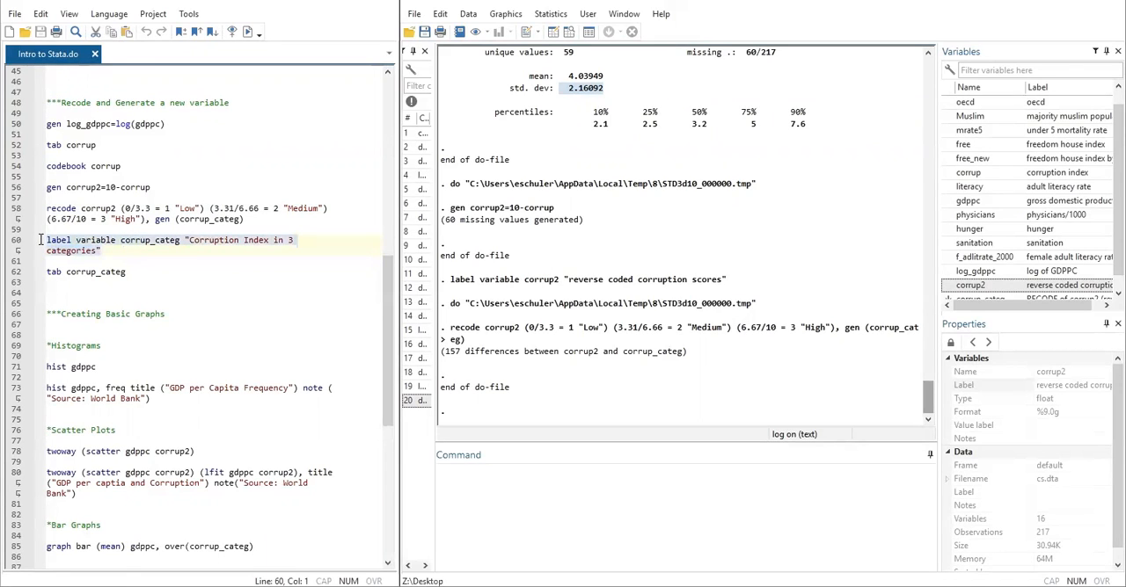
{"action": "left_click", "coordinate": [248, 33]}
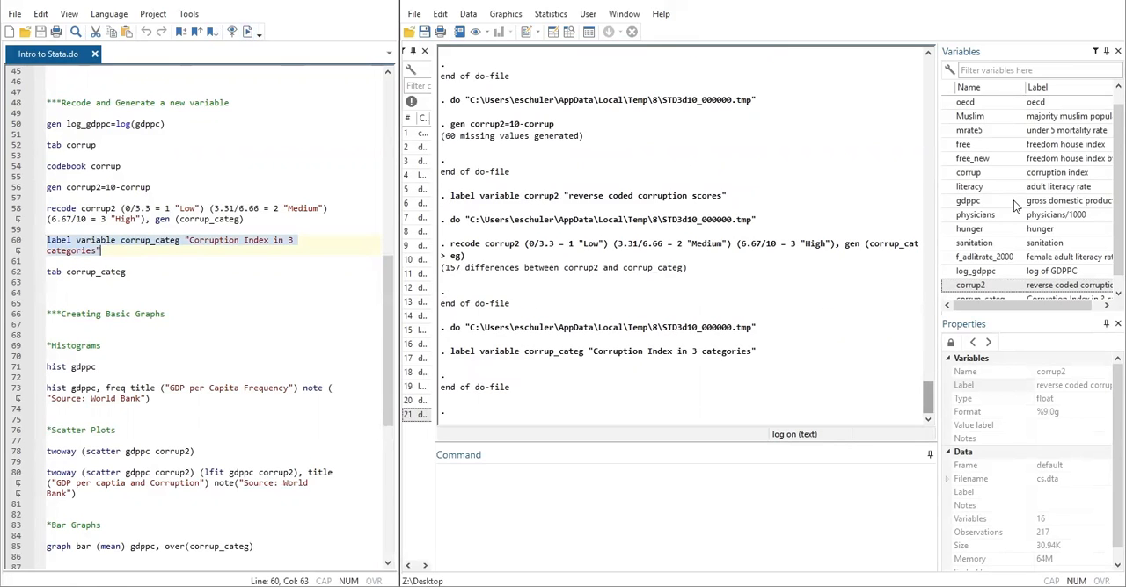
{"action": "scroll", "coordinate": [1013, 203], "scroll_direction": "down", "scroll_amount": 1}
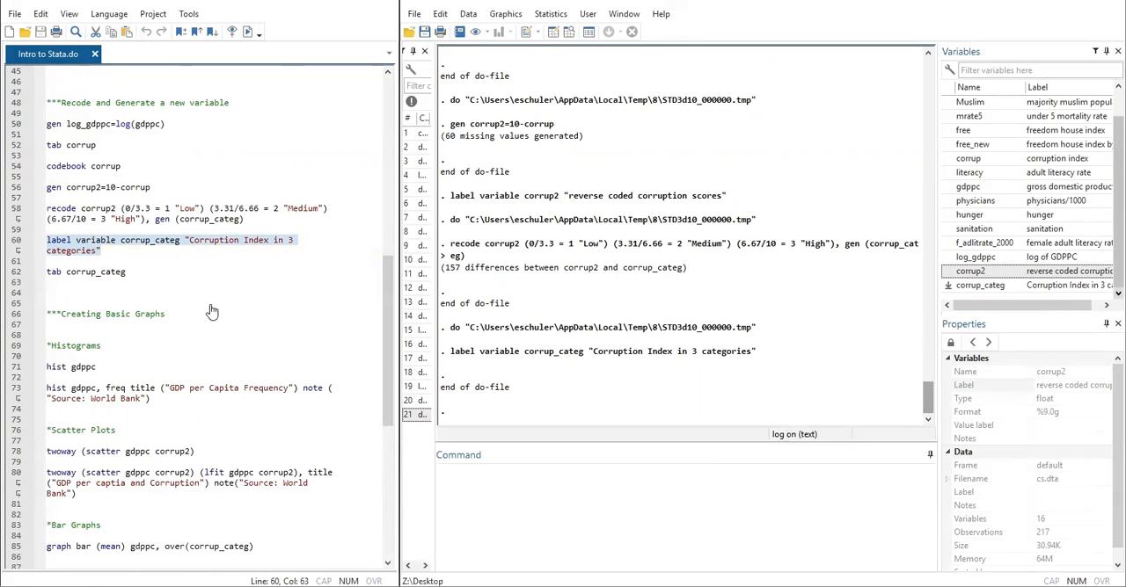
- Run only the do-file line tab corrup_categ and examine the High category's row in the frequency table
{"action": "left_click", "coordinate": [141, 271]}
{"action": "left_click_drag", "start_coordinate": [140, 271], "coordinate": [46, 273]}
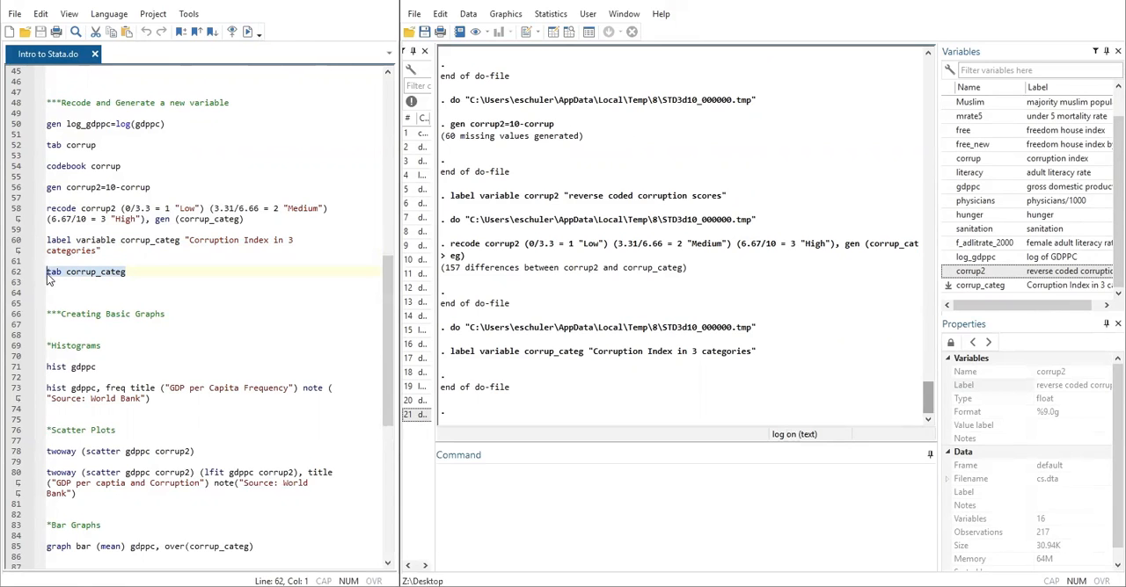
{"action": "left_click", "coordinate": [249, 34]}
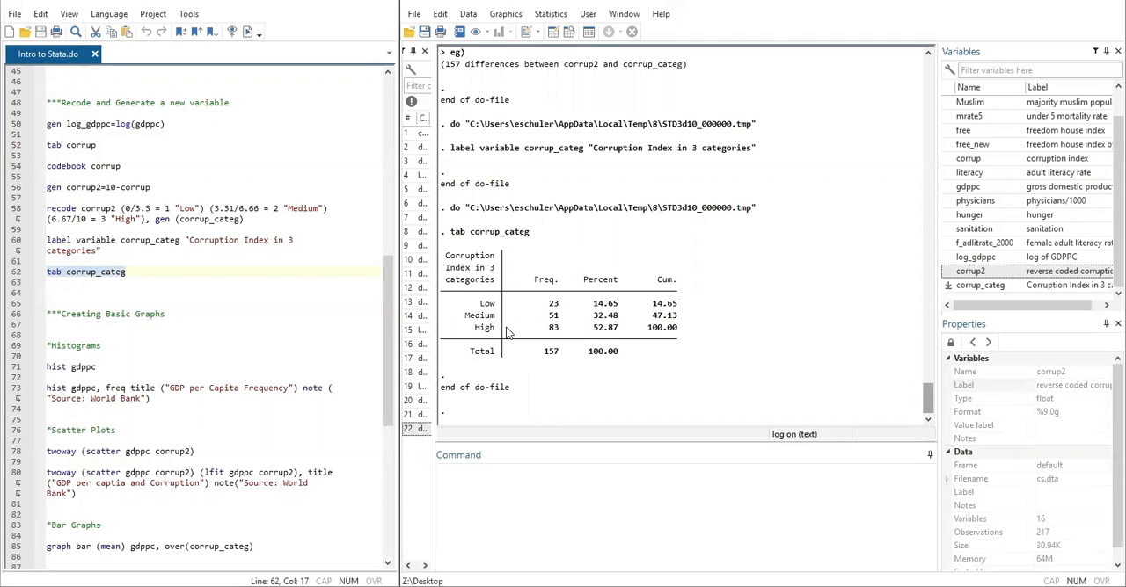
{"action": "left_click_drag", "start_coordinate": [467, 329], "coordinate": [691, 329]}
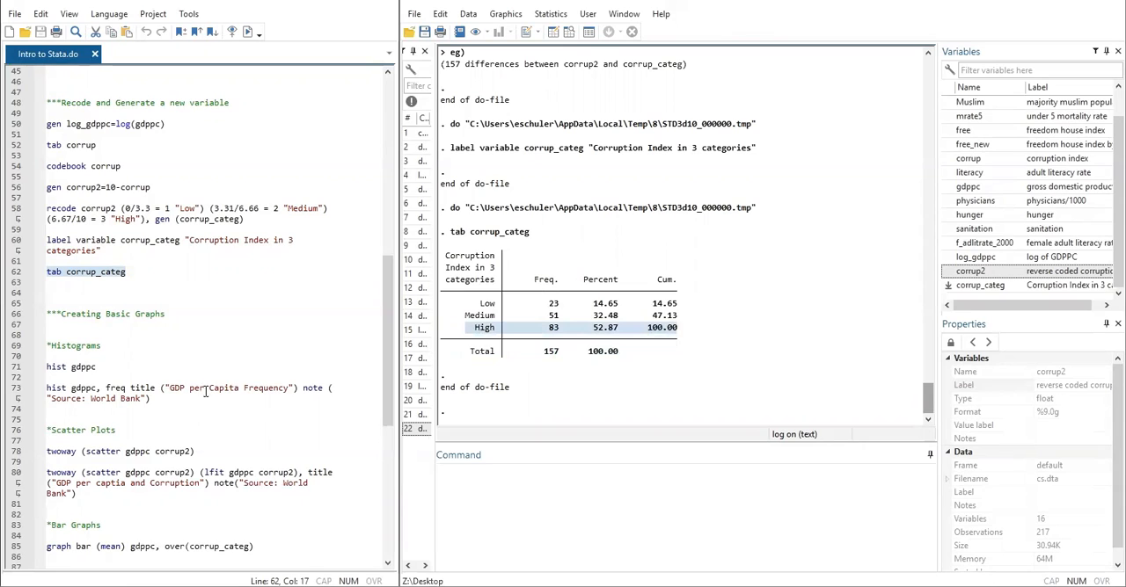
- Run only the do-file line hist gdppc to draw the GDP per capita histogram, view it, and close the graph
{"action": "scroll", "coordinate": [307, 408], "scroll_direction": "down", "scroll_amount": 1}
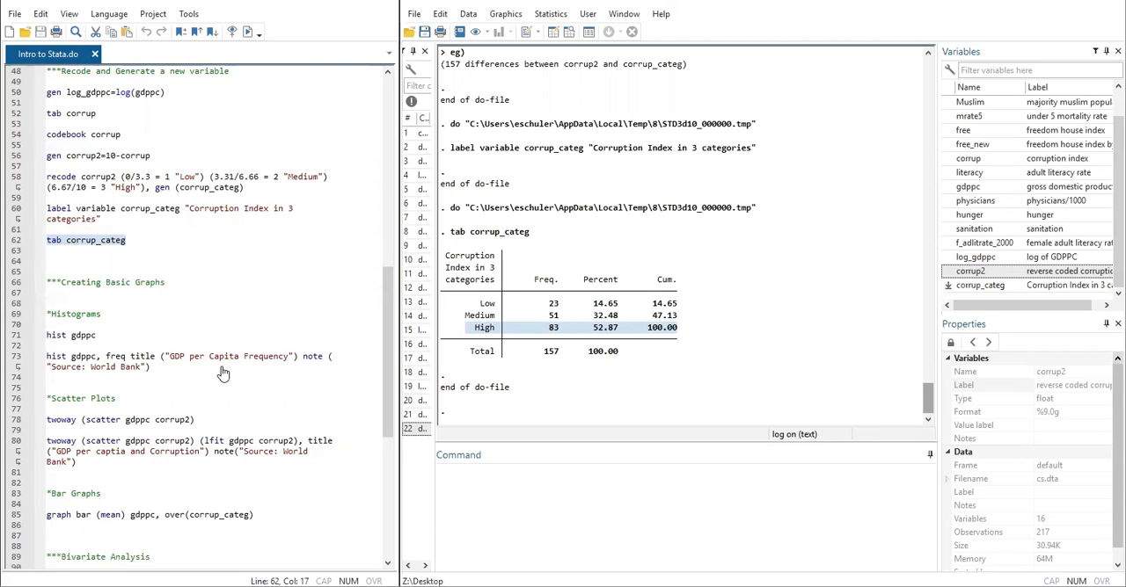
{"action": "left_click", "coordinate": [103, 334]}
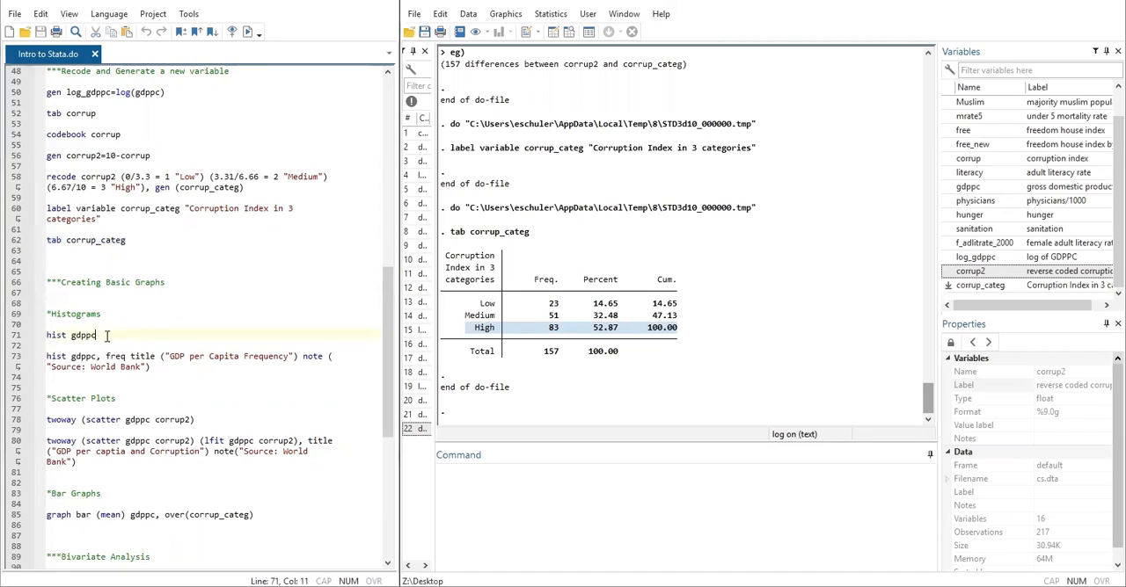
{"action": "left_click_drag", "start_coordinate": [67, 335], "coordinate": [98, 335]}
{"action": "double_click", "coordinate": [100, 336]}
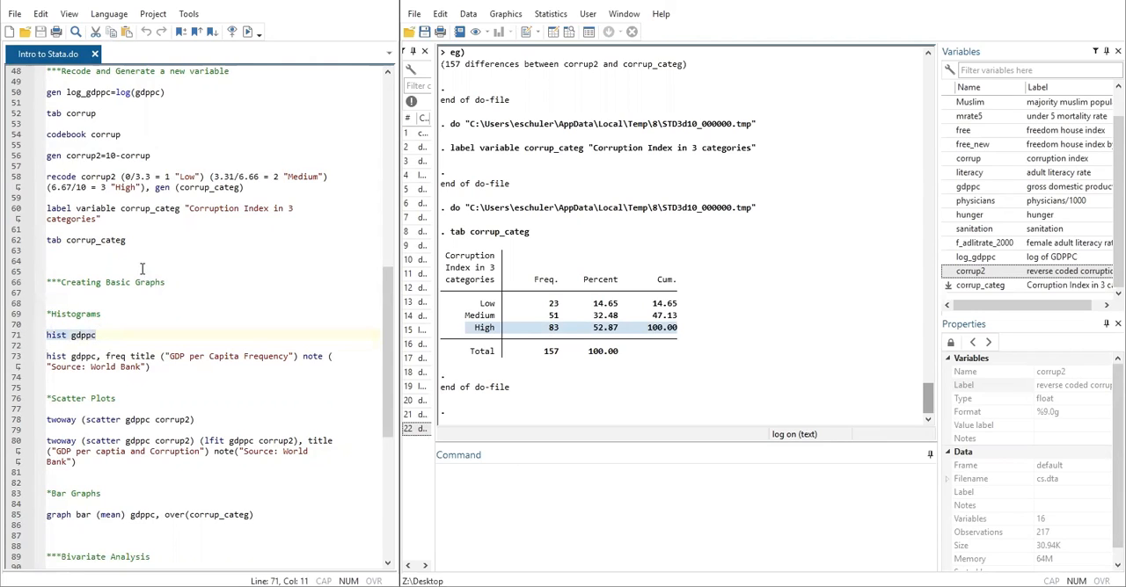
{"action": "left_click", "coordinate": [247, 32]}
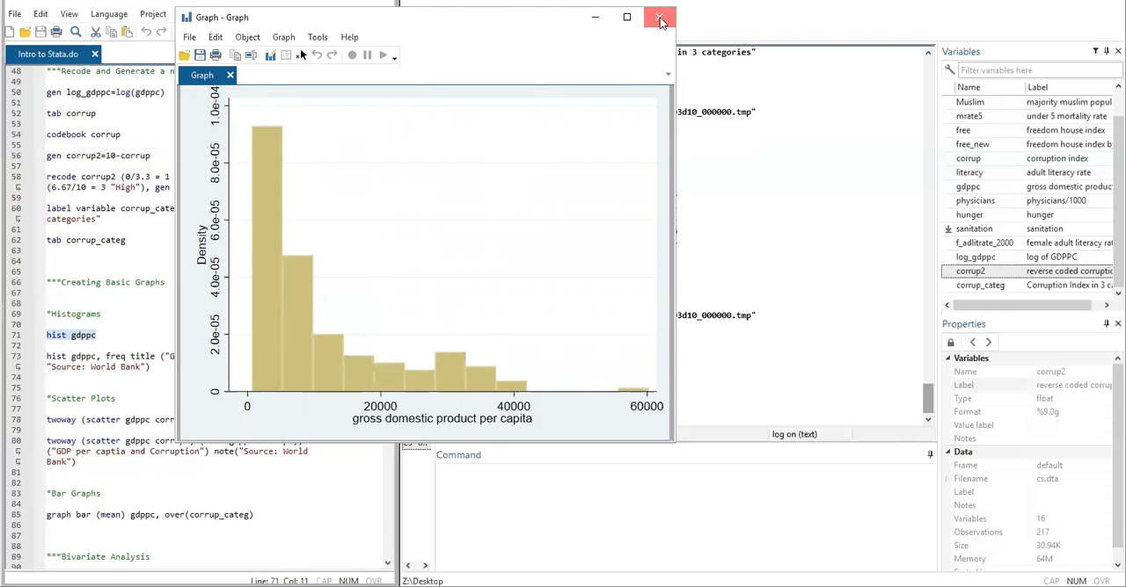
{"action": "left_click", "coordinate": [661, 18]}
- Run the do-file line drawing a frequency histogram of gdppc titled "GDP per Capita Frequency" with the note "Source: World Bank"
{"action": "left_click", "coordinate": [94, 360]}
{"action": "key", "text": "Left"}
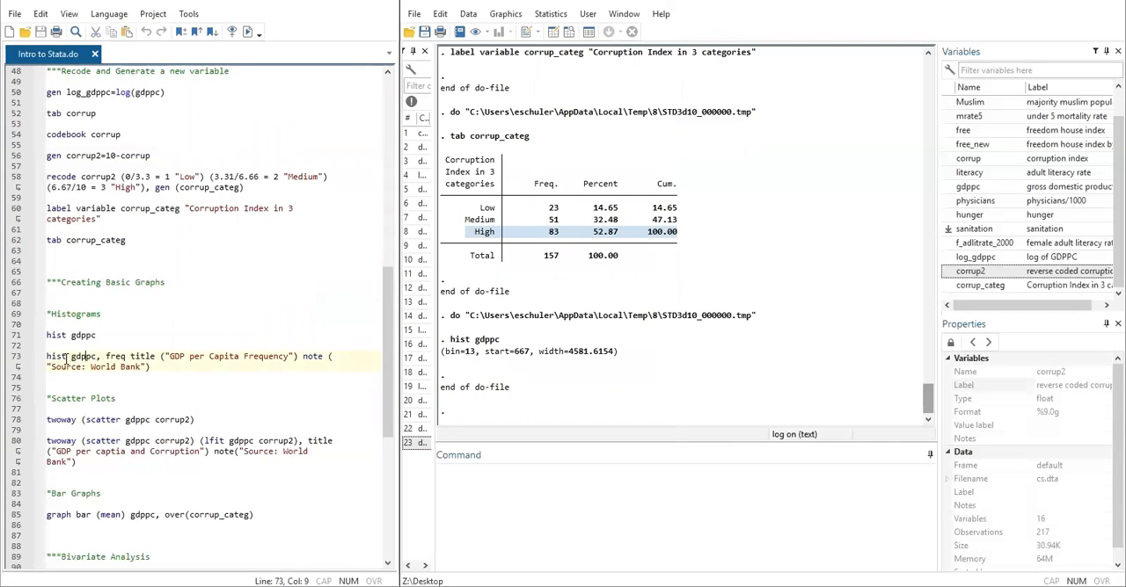
{"action": "left_click_drag", "start_coordinate": [105, 357], "coordinate": [303, 359]}
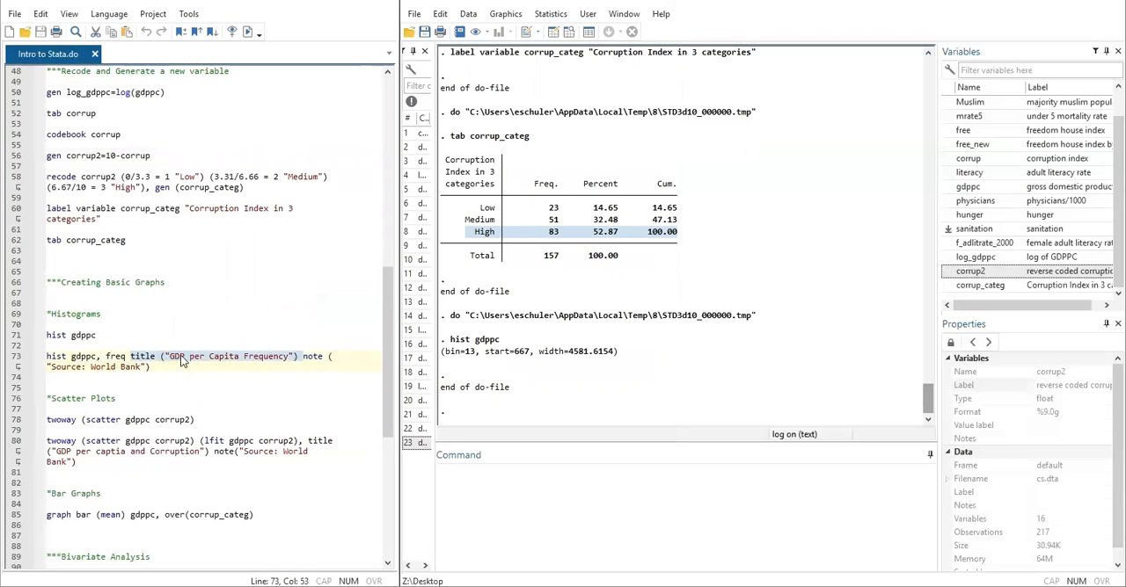
{"action": "left_click", "coordinate": [312, 356]}
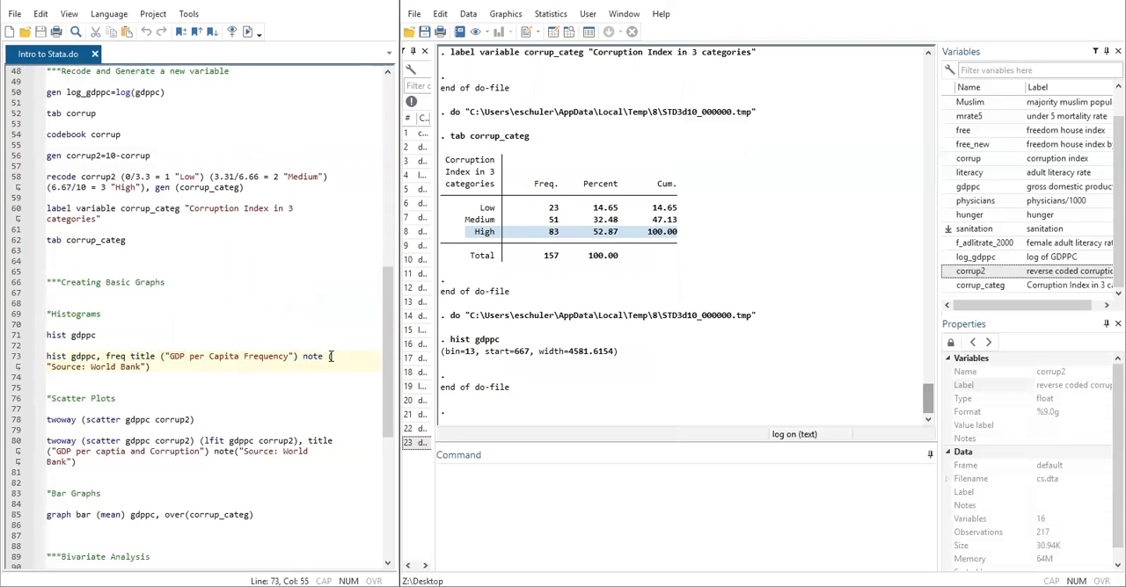
{"action": "left_click_drag", "start_coordinate": [157, 367], "coordinate": [44, 357]}
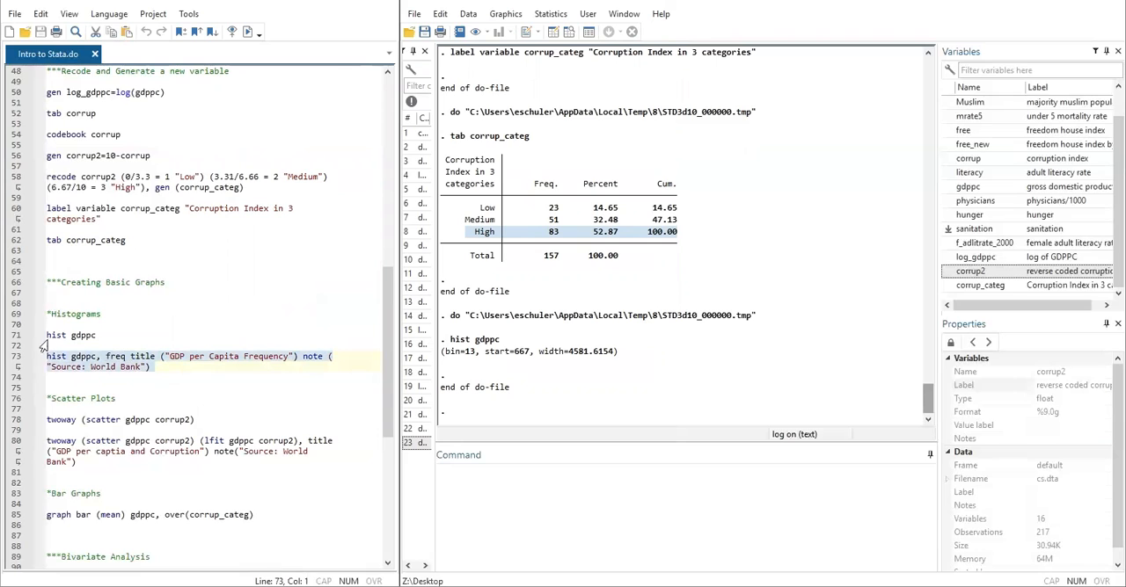
{"action": "left_click", "coordinate": [247, 33]}
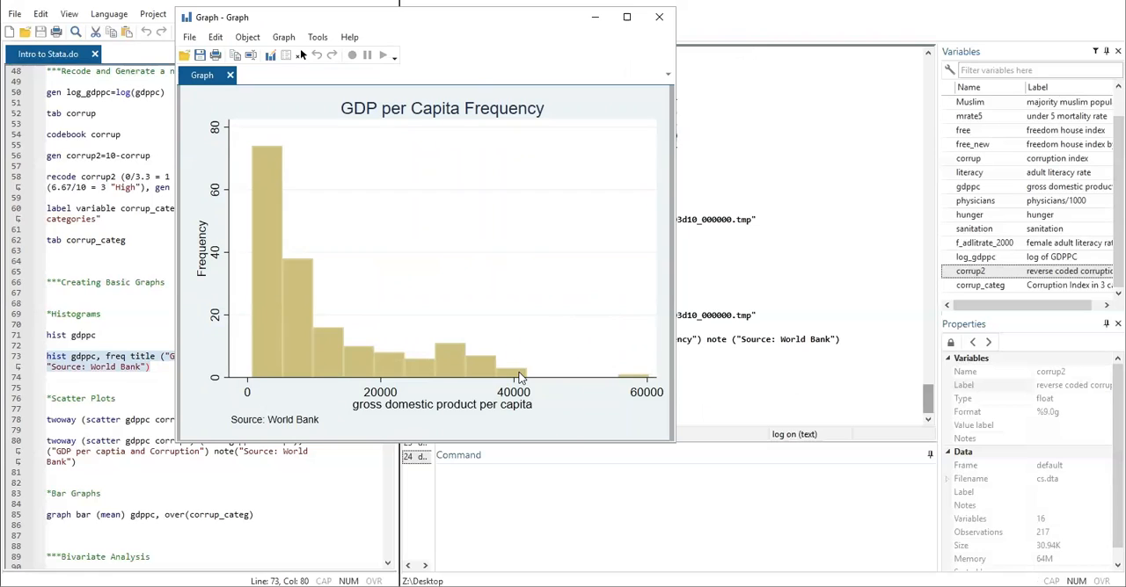
- Save the GDP per Capita Frequency histogram to the Desktop as Graph in Stata Graph (*.gph) format
{"action": "left_click", "coordinate": [188, 40]}
{"action": "left_click", "coordinate": [202, 95]}
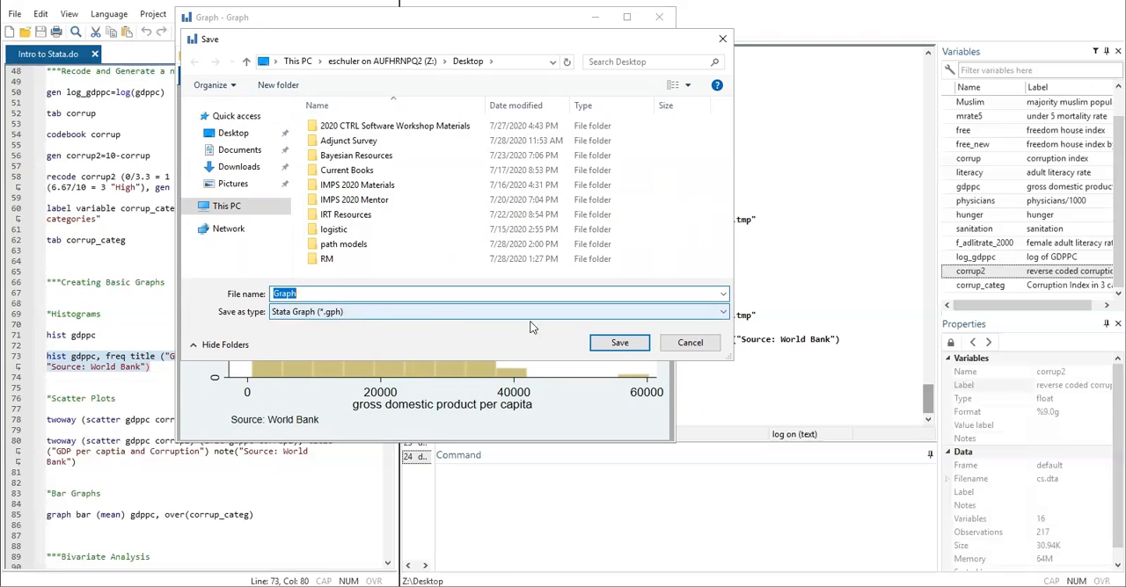
{"action": "left_click", "coordinate": [618, 343]}
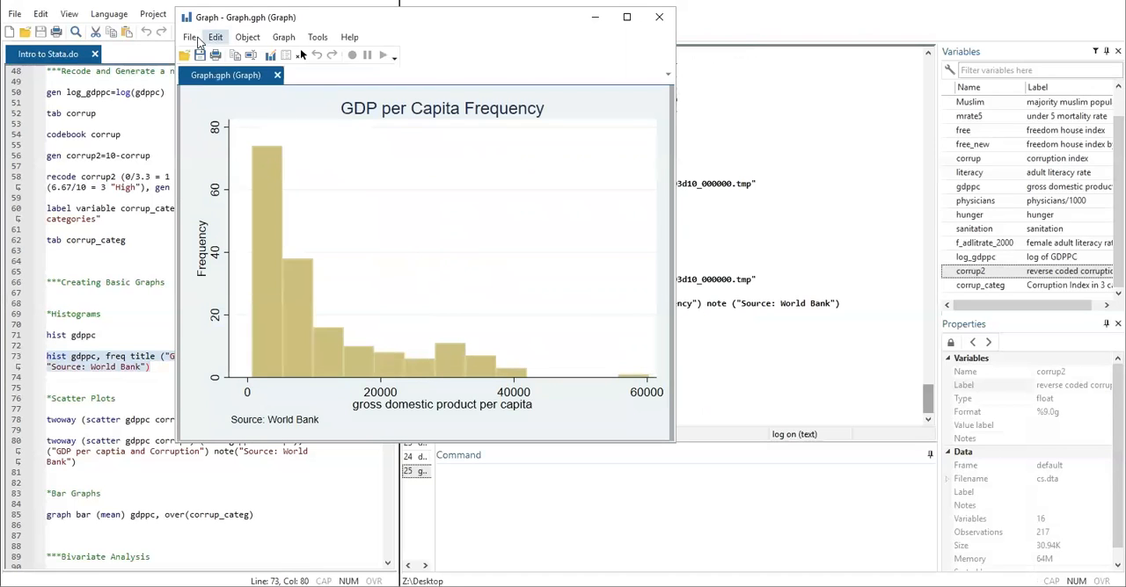
- Examine the file formats offered for saving the histogram under another type, and leave without saving
{"action": "left_click", "coordinate": [189, 39]}
{"action": "left_click", "coordinate": [217, 99]}
{"action": "left_click", "coordinate": [408, 312]}
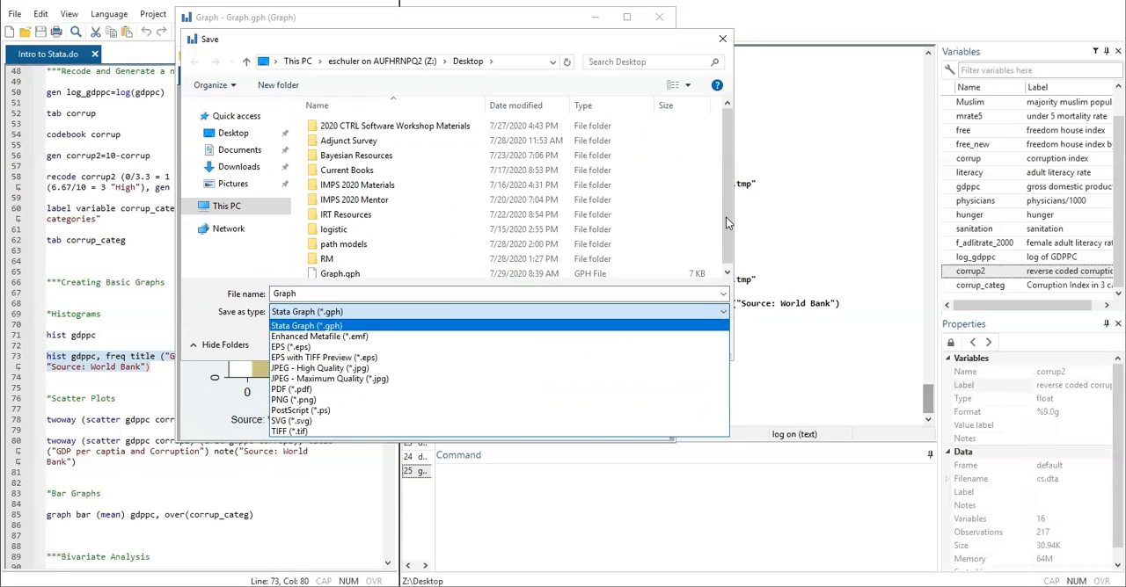
{"action": "left_click", "coordinate": [724, 38]}
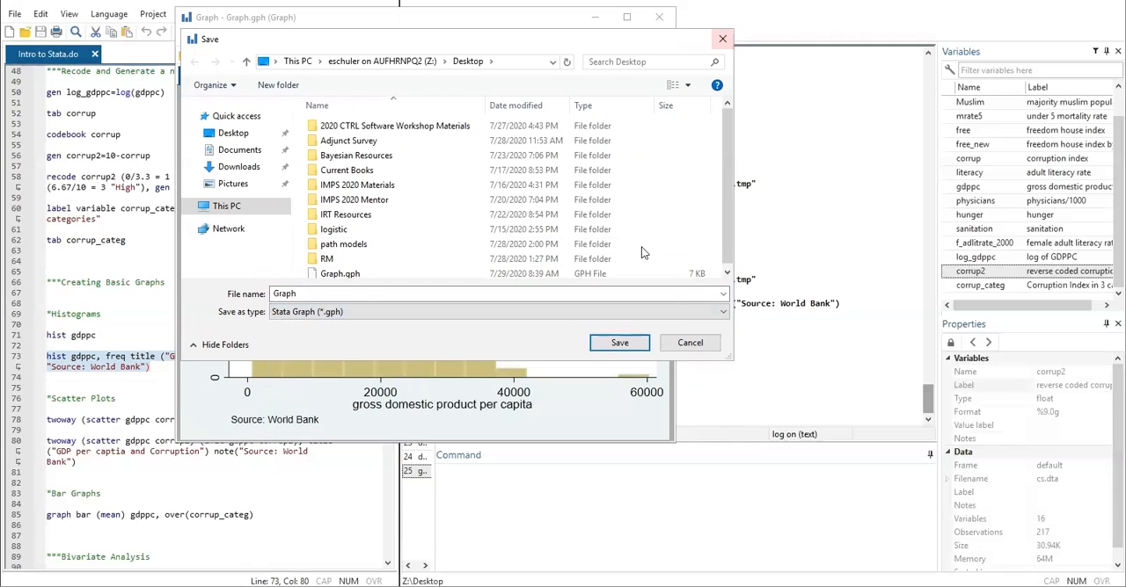
{"action": "left_click", "coordinate": [701, 345]}
- Inspect the histogram's note, bars and y-axis title properties in the Graph Editor, and close the editor and graph
{"action": "left_click", "coordinate": [189, 37]}
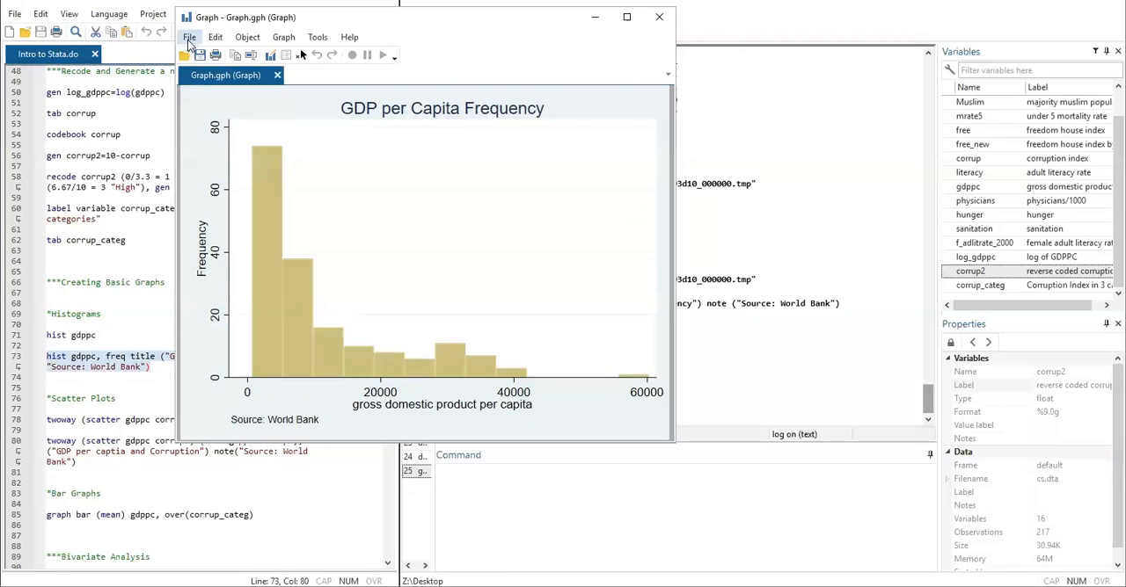
{"action": "left_click", "coordinate": [211, 117]}
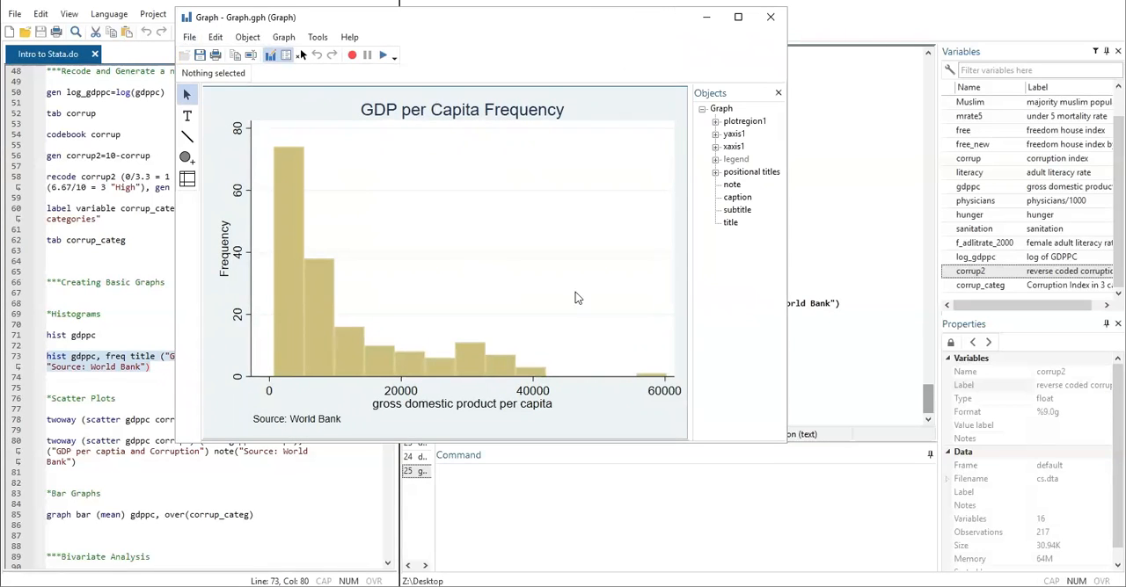
{"action": "left_click", "coordinate": [327, 417]}
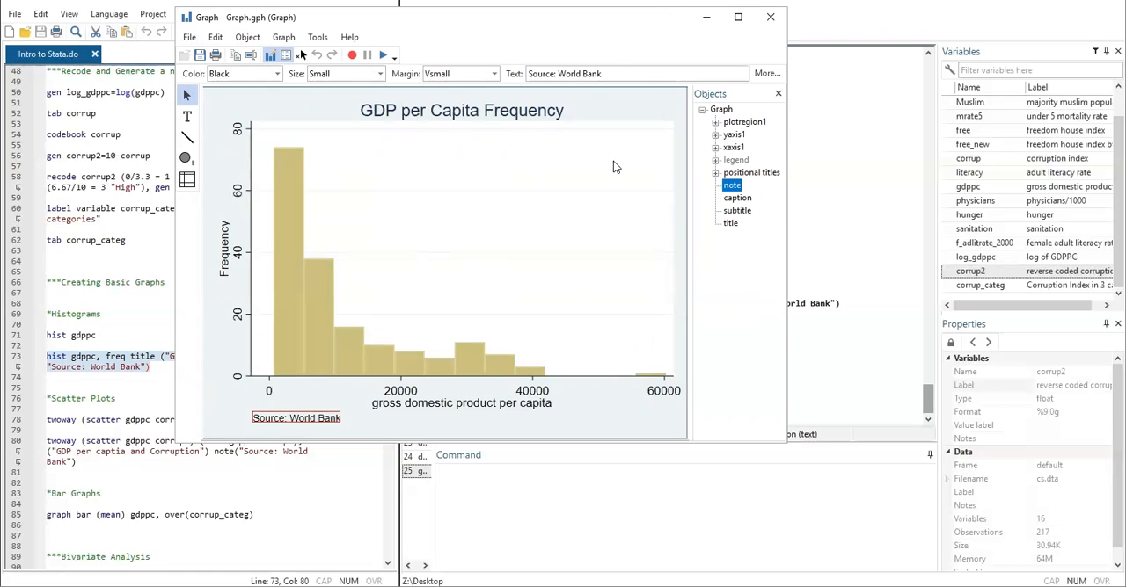
{"action": "left_click", "coordinate": [494, 104]}
{"action": "left_click", "coordinate": [302, 282]}
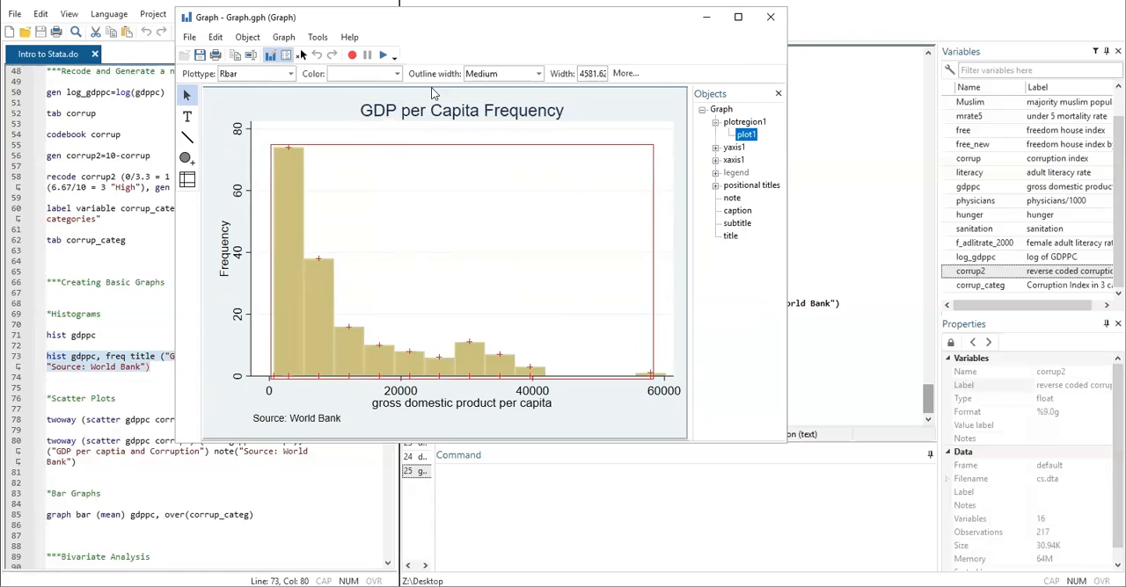
{"action": "left_click", "coordinate": [714, 148]}
{"action": "left_click", "coordinate": [743, 160]}
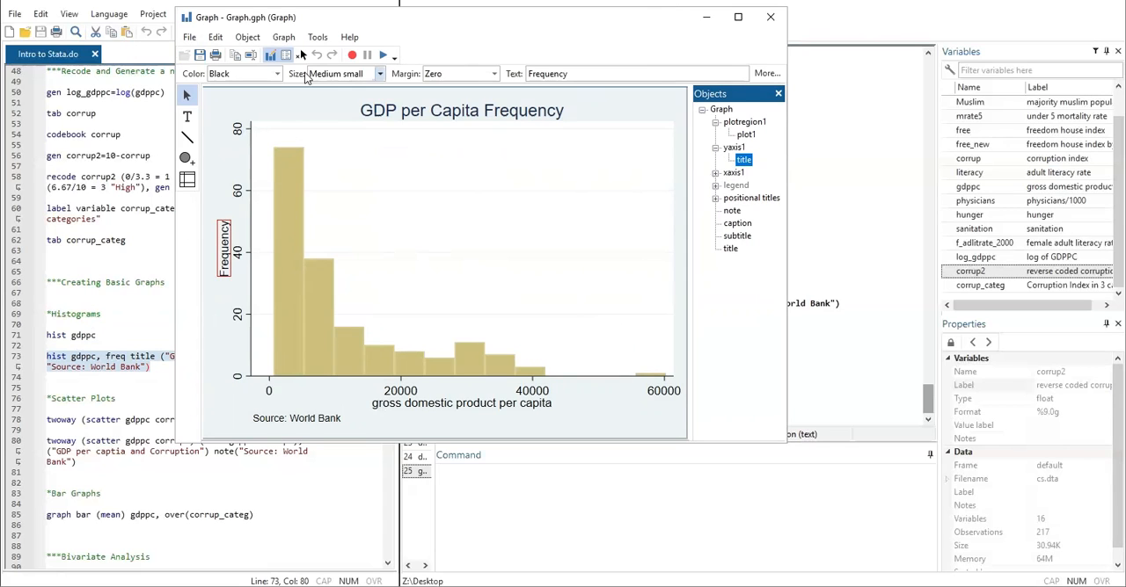
{"action": "left_click", "coordinate": [190, 37]}
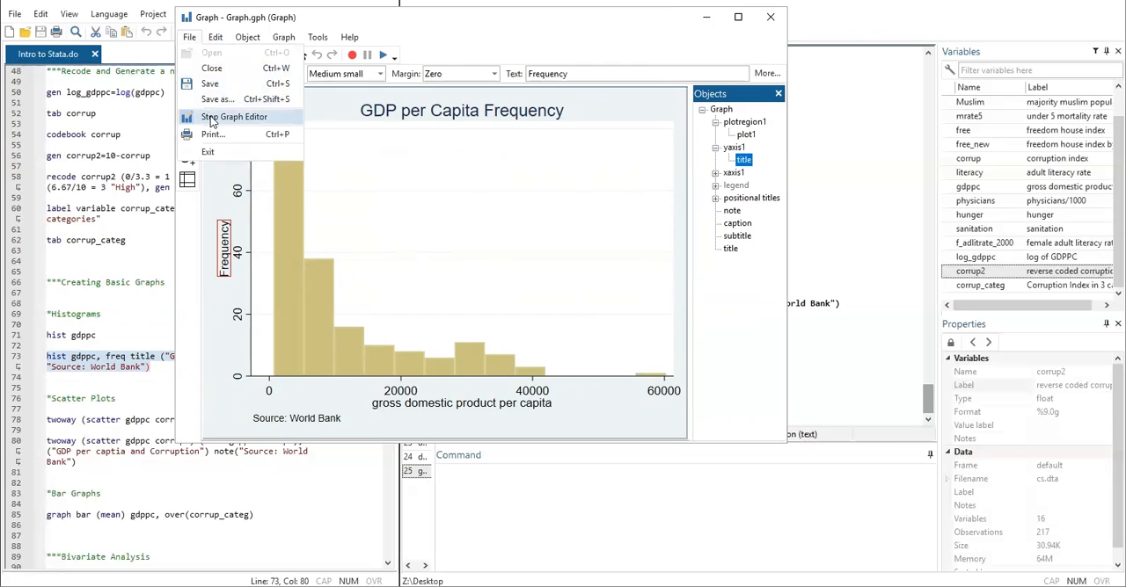
{"action": "left_click", "coordinate": [211, 121]}
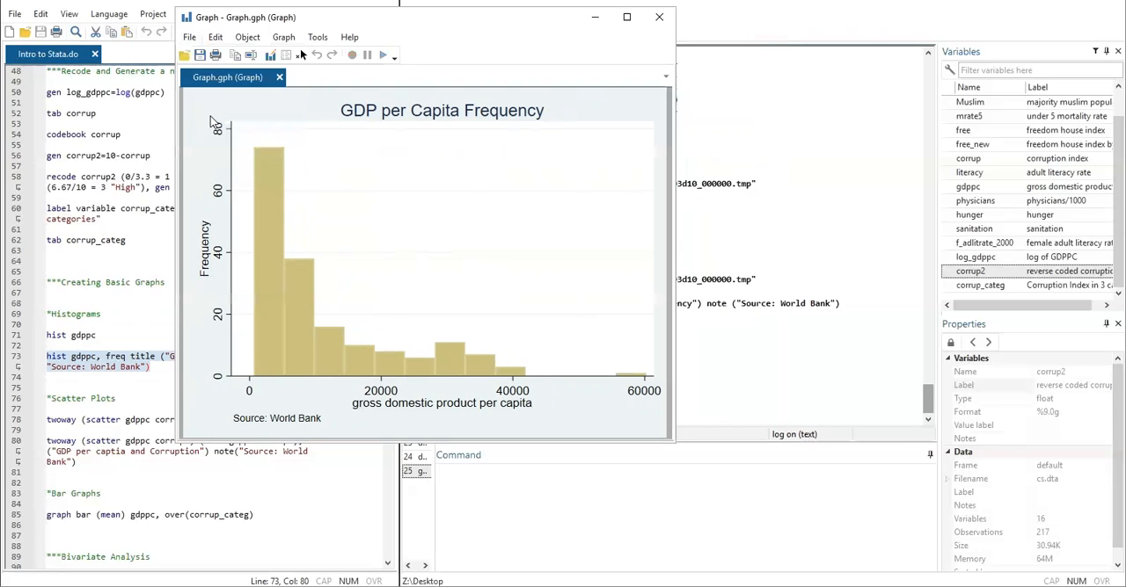
{"action": "left_click", "coordinate": [658, 17]}
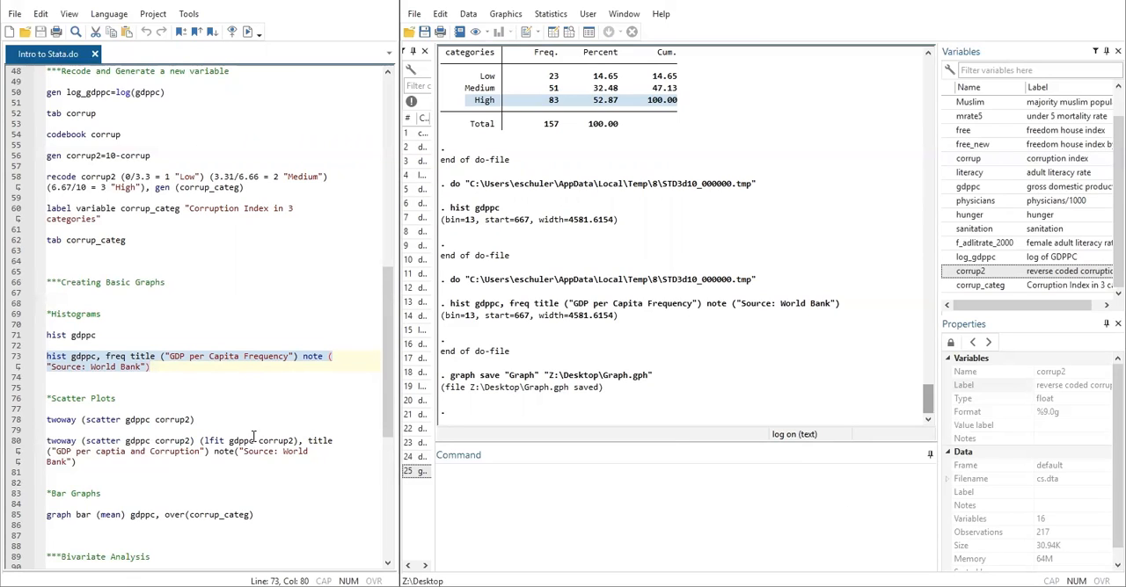
- Run only the do-file line twoway (scatter gdppc corrup2) to draw the scatter plot, view it, and close the graph
{"action": "scroll", "coordinate": [253, 436], "scroll_direction": "down", "scroll_amount": 1}
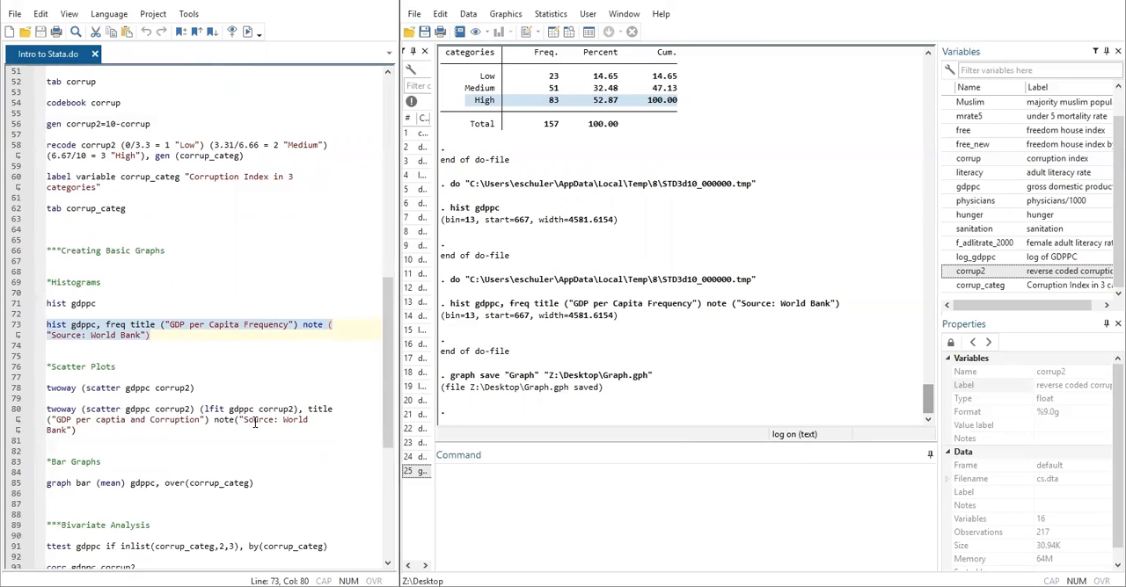
{"action": "left_click", "coordinate": [176, 374]}
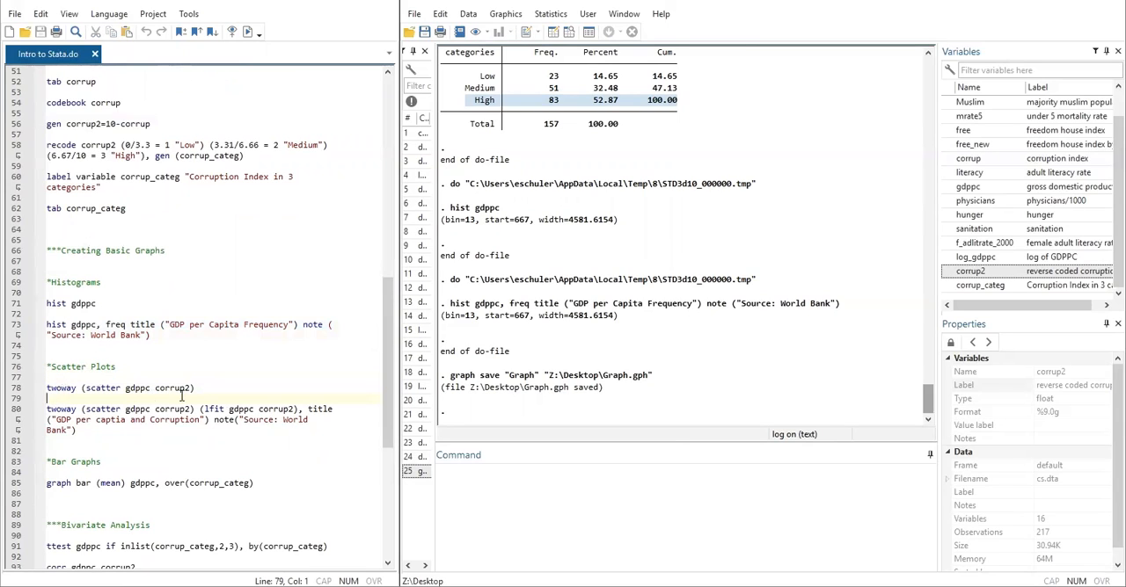
{"action": "left_click_drag", "start_coordinate": [48, 388], "coordinate": [201, 388]}
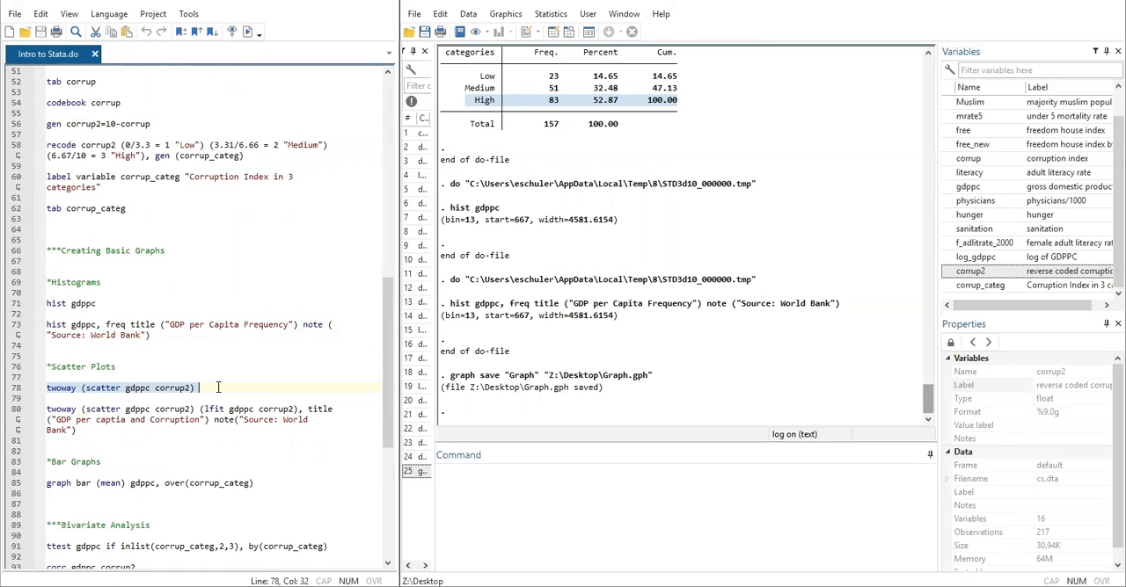
{"action": "left_click", "coordinate": [247, 31]}
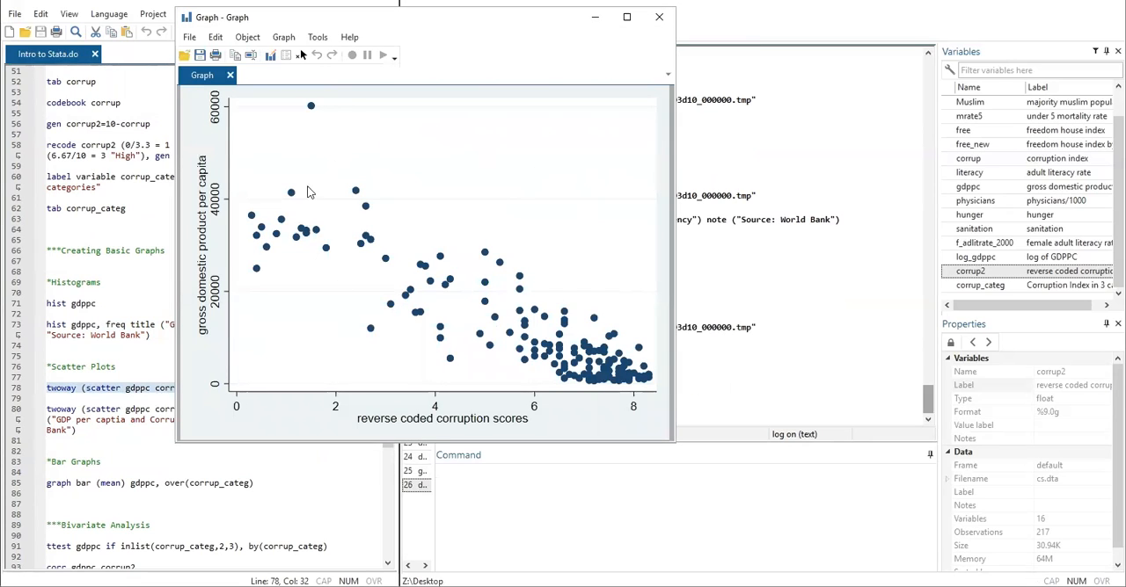
{"action": "left_click", "coordinate": [661, 18]}
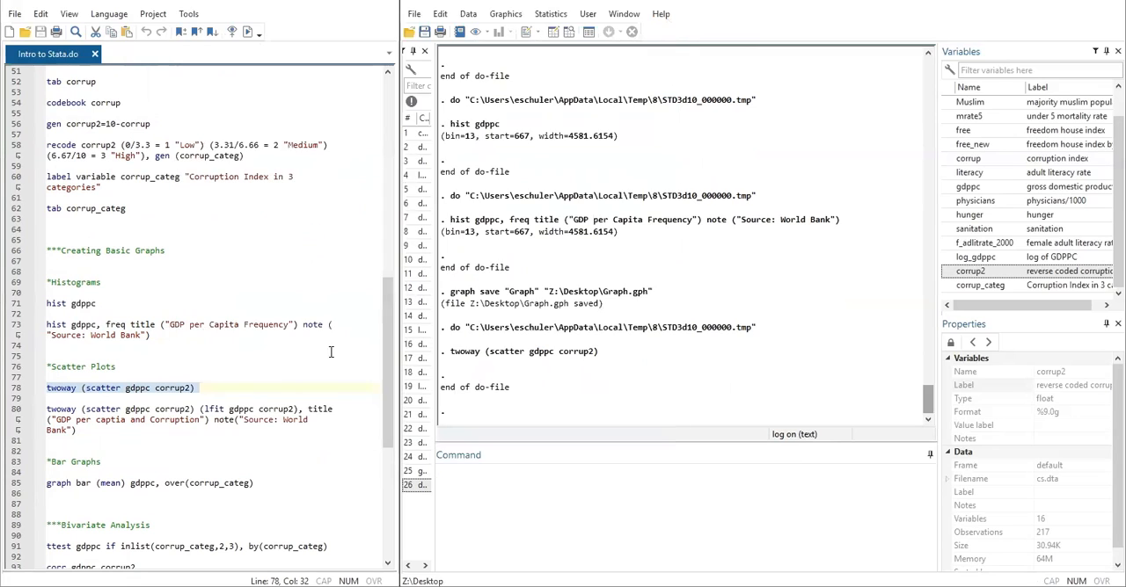
- Run the do-file line plotting gdppc against corrup2 with an lfit line, titled "GDP per captia and Corruption", and close the graph after viewing
{"action": "left_click", "coordinate": [152, 410]}
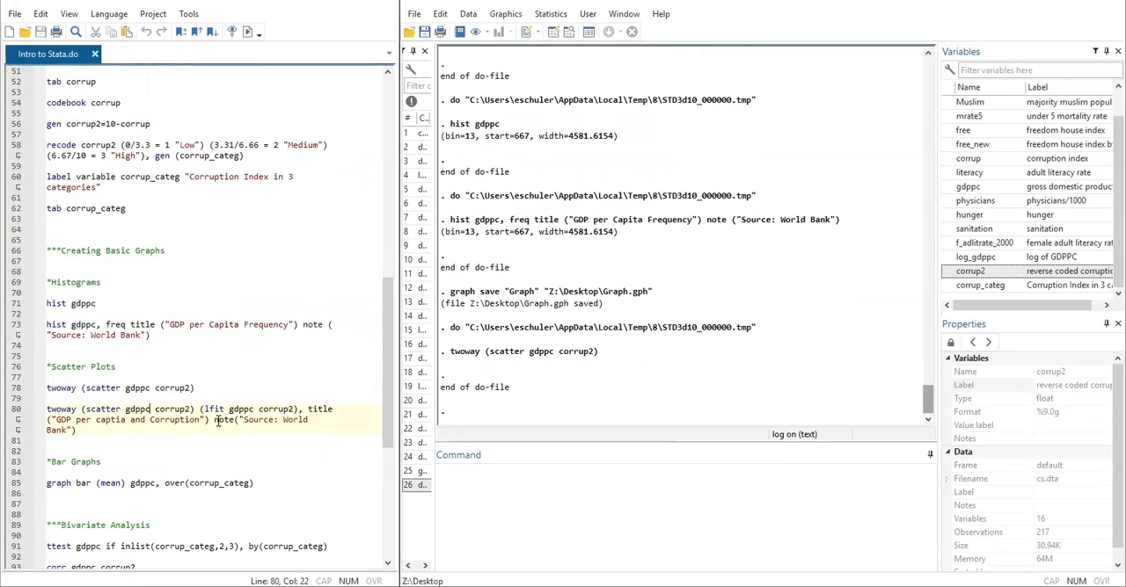
{"action": "left_click_drag", "start_coordinate": [204, 410], "coordinate": [229, 410]}
{"action": "left_click", "coordinate": [129, 419]}
{"action": "left_click_drag", "start_coordinate": [85, 434], "coordinate": [32, 410]}
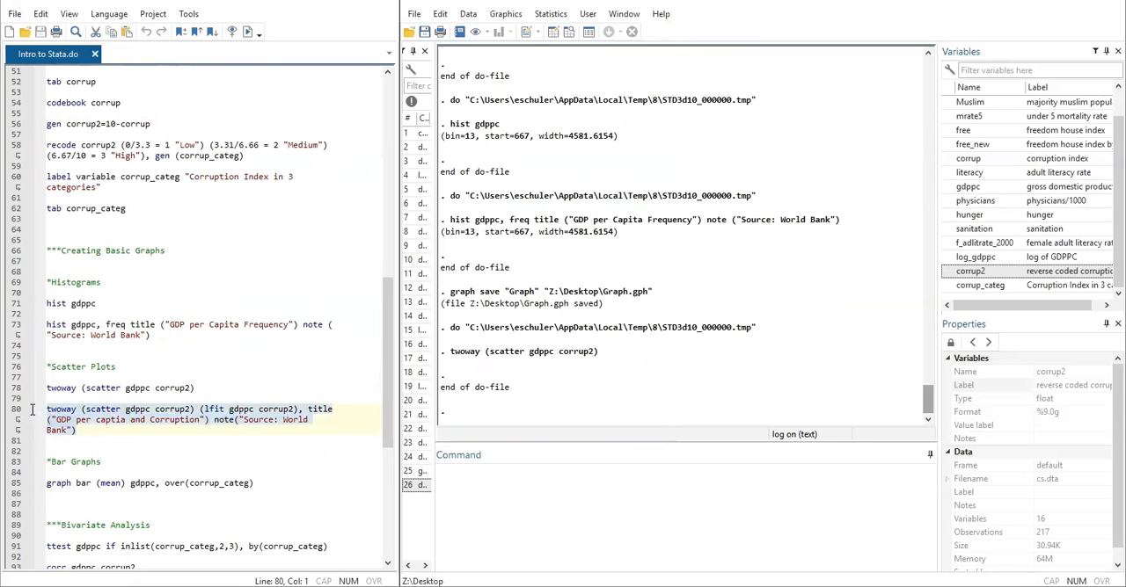
{"action": "left_click", "coordinate": [247, 32]}
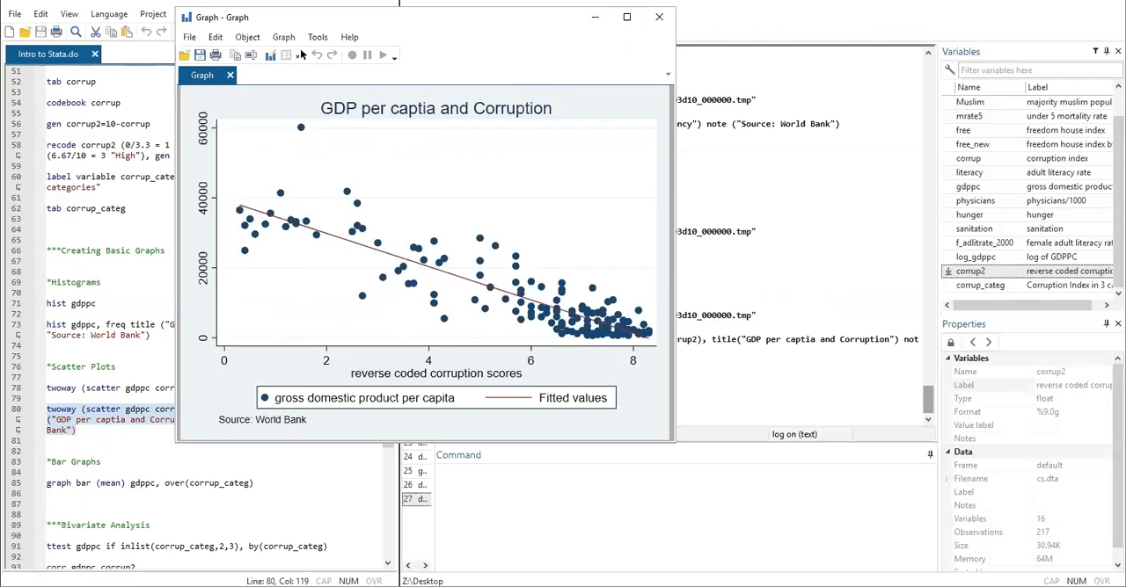
{"action": "left_click", "coordinate": [660, 20]}
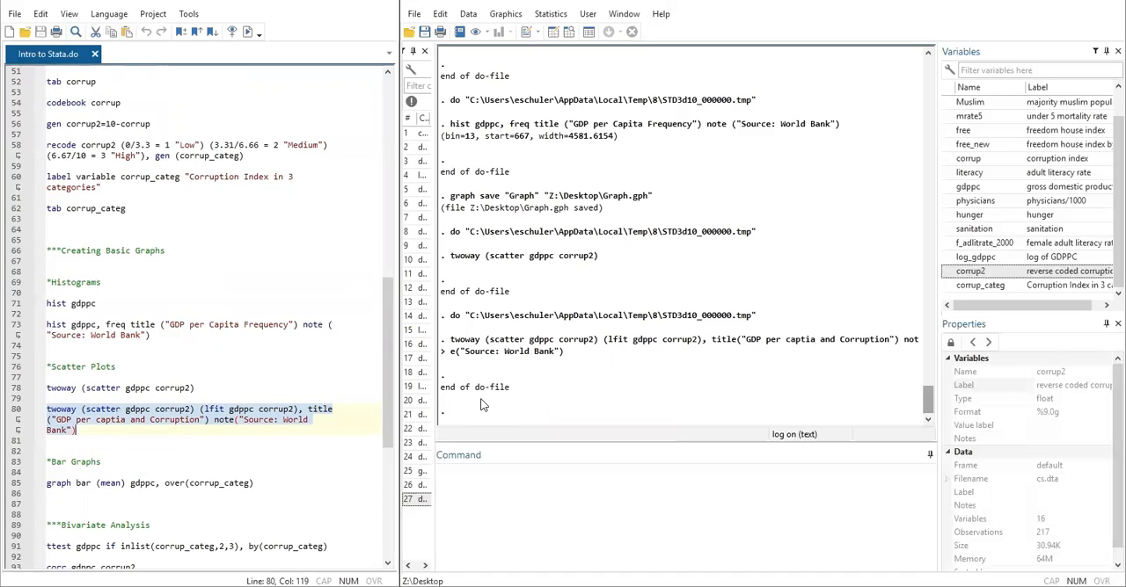
- Run only the do-file line graph bar (mean) gdppc, over(corrup_categ), view the bar graph, and close it
{"action": "left_click", "coordinate": [93, 453]}
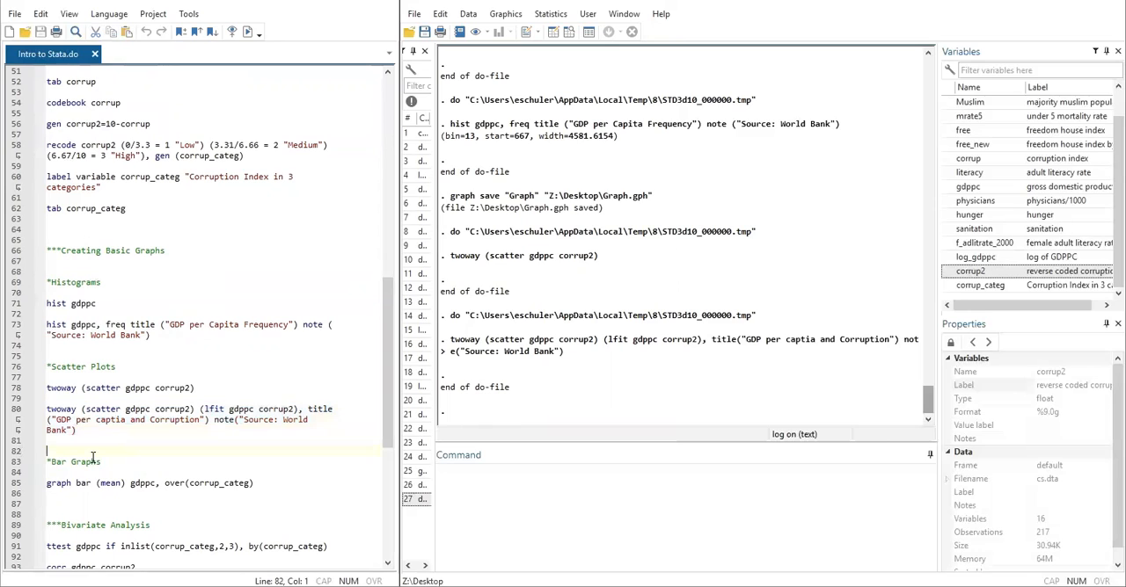
{"action": "scroll", "coordinate": [74, 473], "scroll_direction": "down", "scroll_amount": 2}
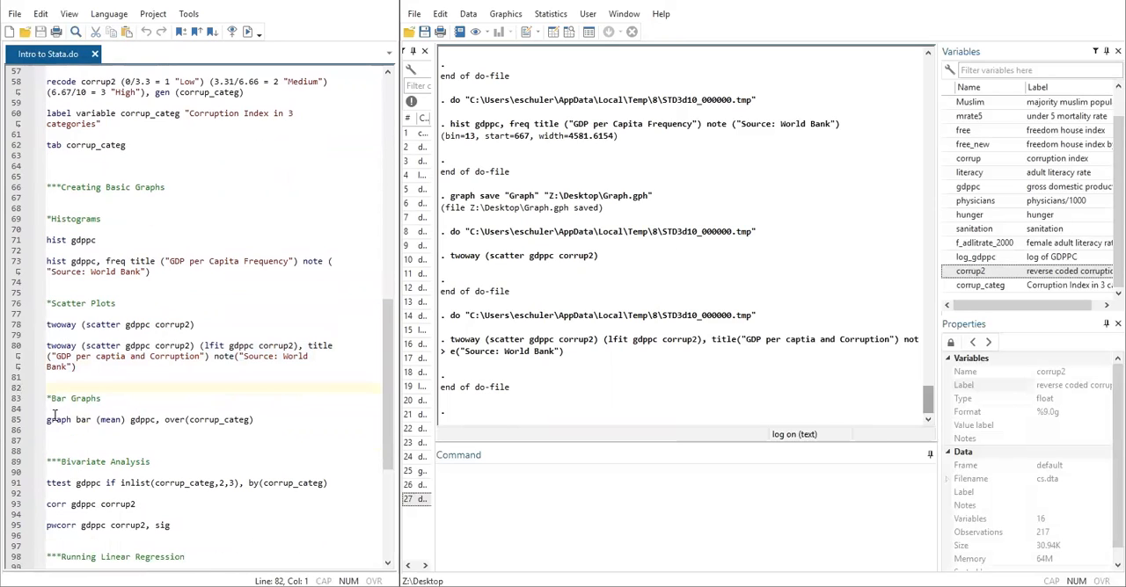
{"action": "left_click_drag", "start_coordinate": [47, 420], "coordinate": [97, 420]}
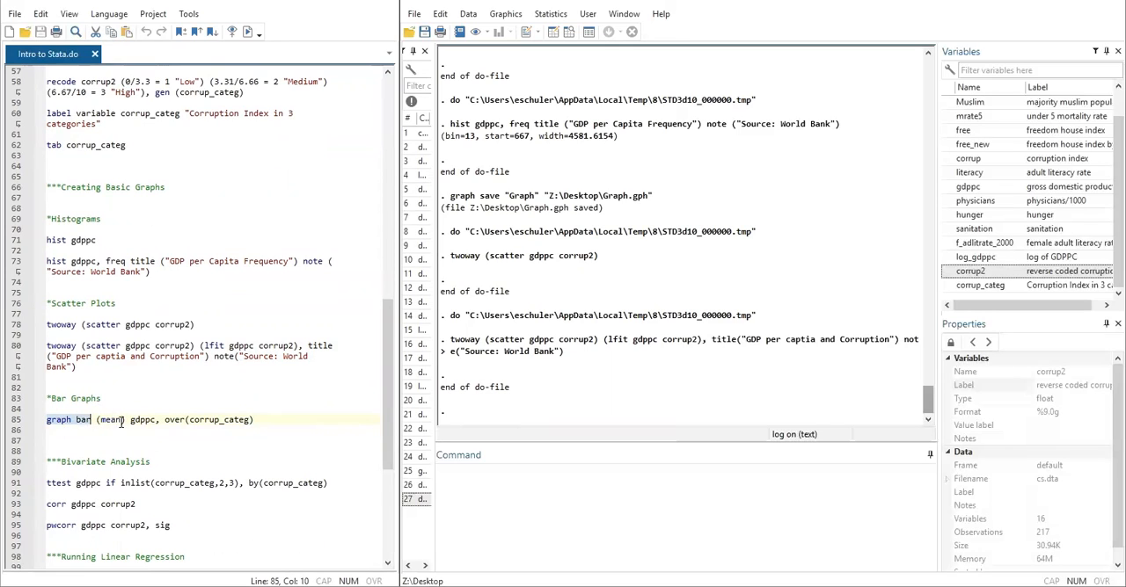
{"action": "left_click_drag", "start_coordinate": [130, 420], "coordinate": [151, 421]}
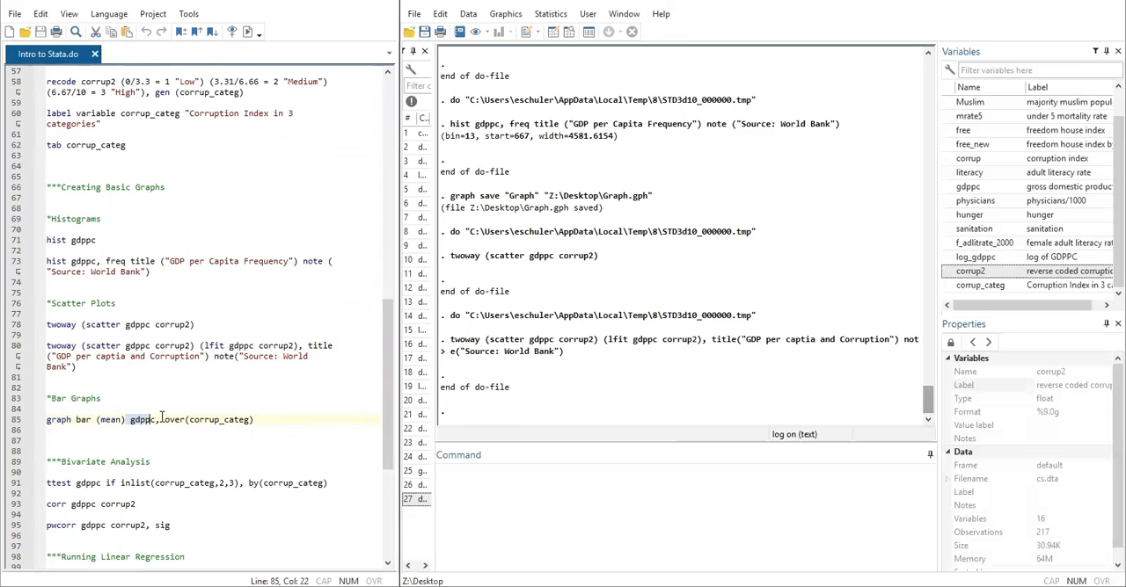
{"action": "left_click_drag", "start_coordinate": [269, 421], "coordinate": [43, 422]}
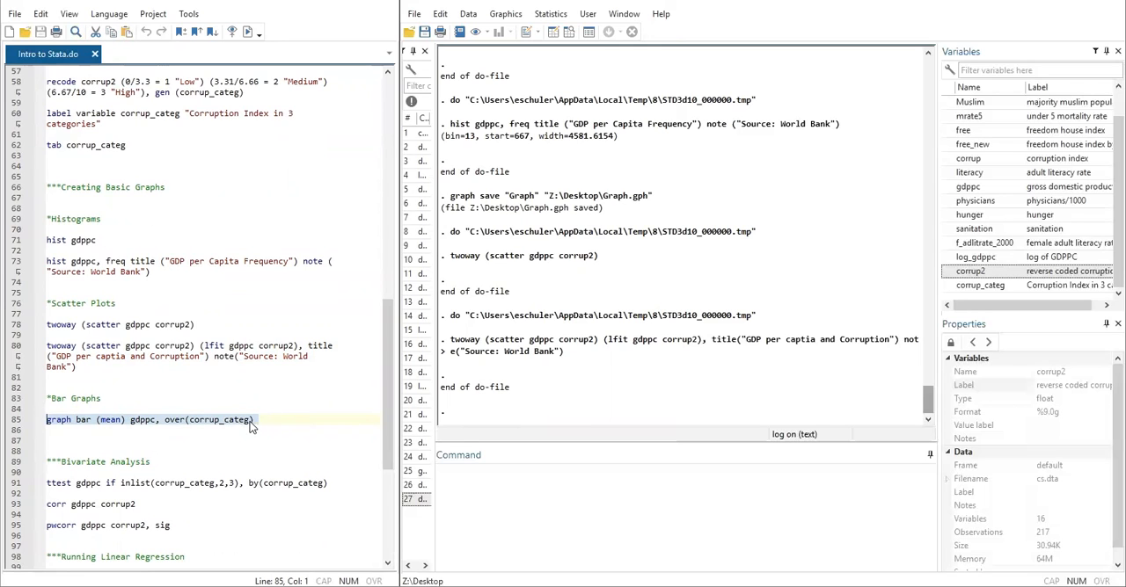
{"action": "left_click", "coordinate": [246, 32]}
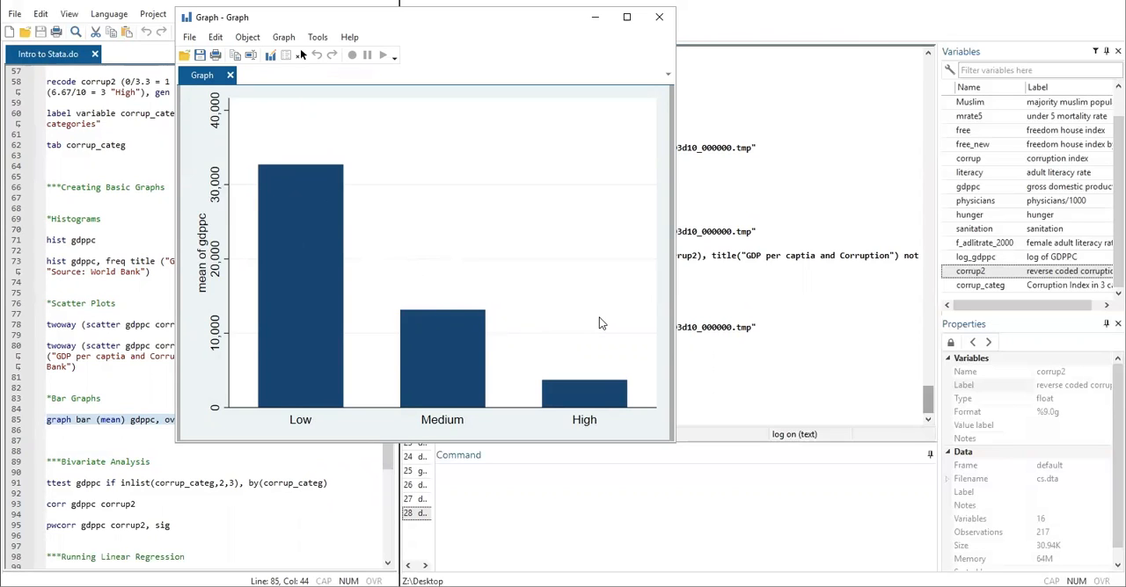
{"action": "left_click", "coordinate": [664, 19]}
- Run only the do-file line ttest gdppc if inlist(corrup_categ,2,3), by(corrup_categ) and examine the two-sided p-value in the output
{"action": "scroll", "coordinate": [268, 303], "scroll_direction": "down", "scroll_amount": 2}
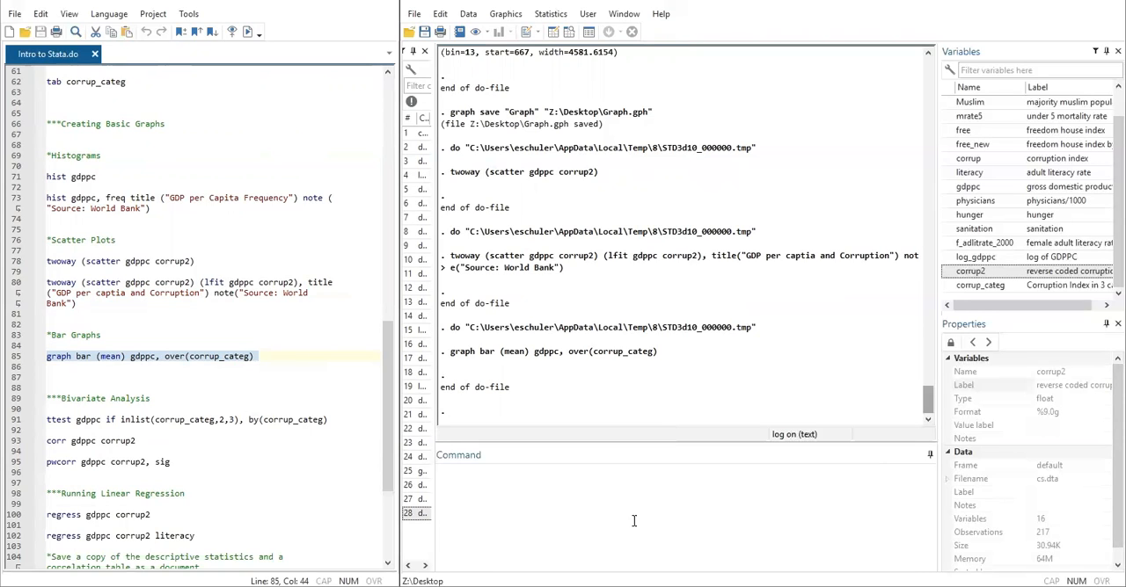
{"action": "left_click", "coordinate": [48, 420]}
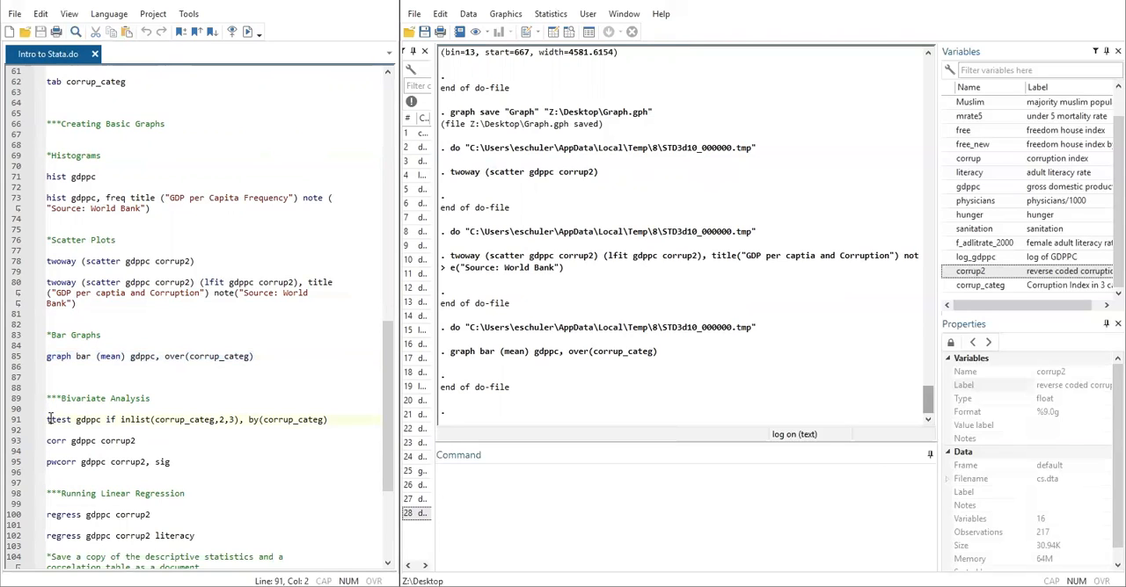
{"action": "left_click_drag", "start_coordinate": [48, 419], "coordinate": [340, 422]}
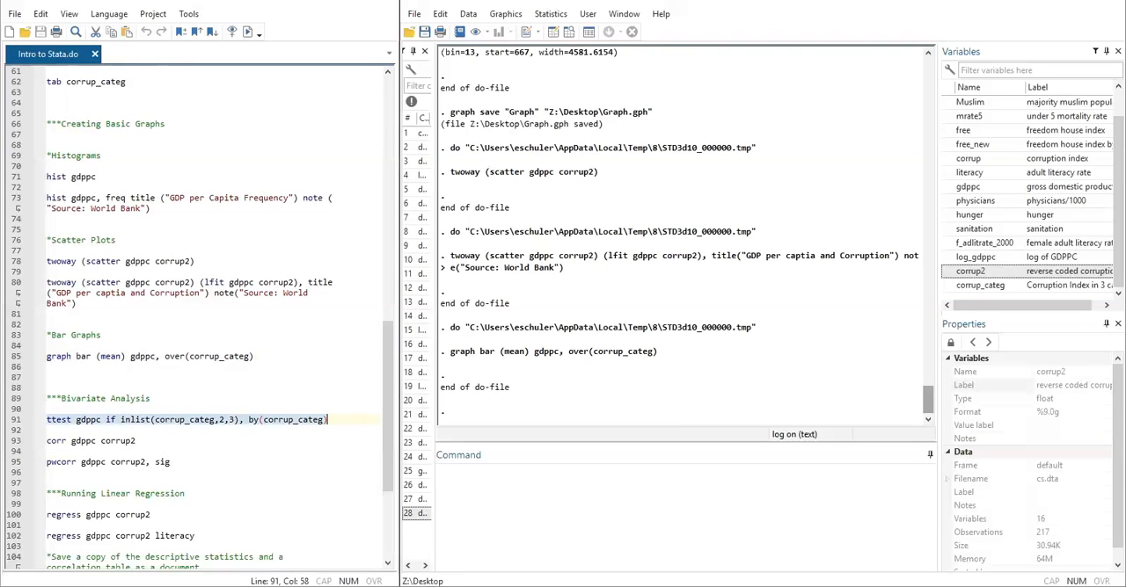
{"action": "left_click", "coordinate": [248, 32]}
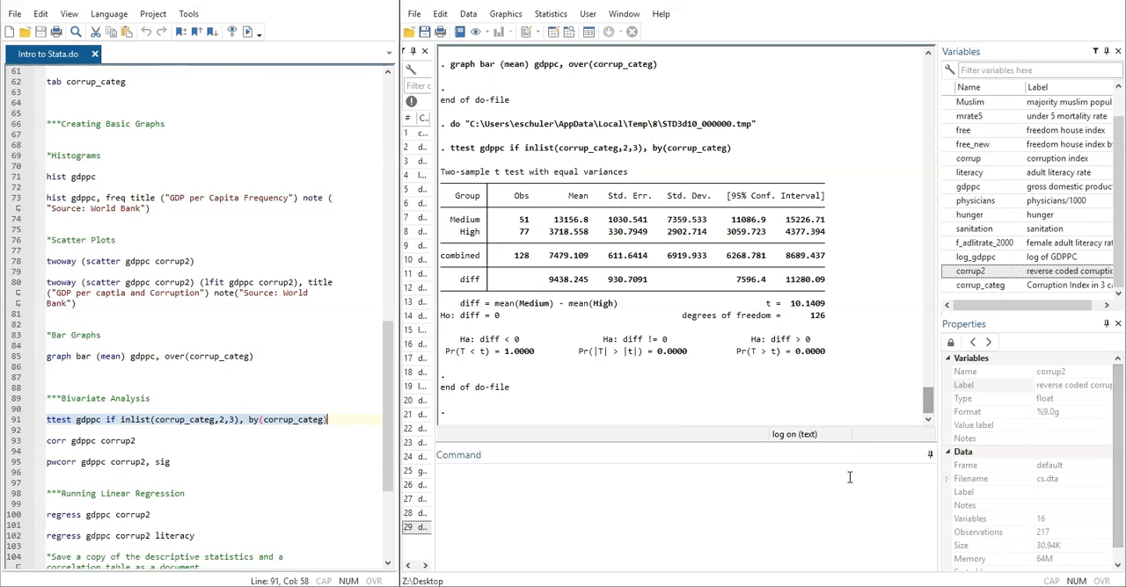
{"action": "left_click_drag", "start_coordinate": [580, 352], "coordinate": [686, 354]}
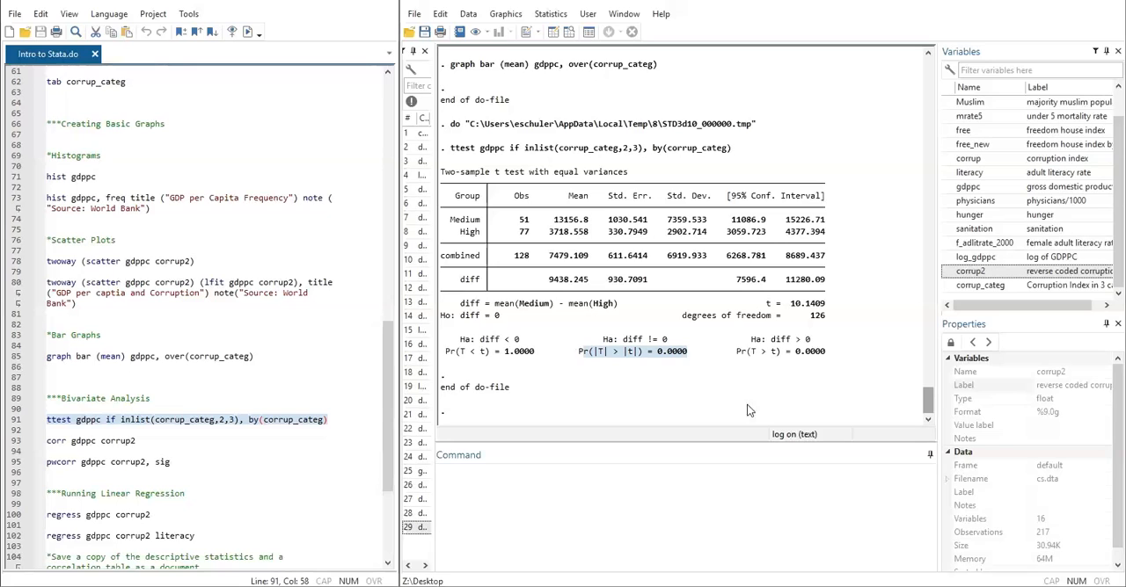
{"action": "scroll", "coordinate": [145, 399], "scroll_direction": "down", "scroll_amount": 1}
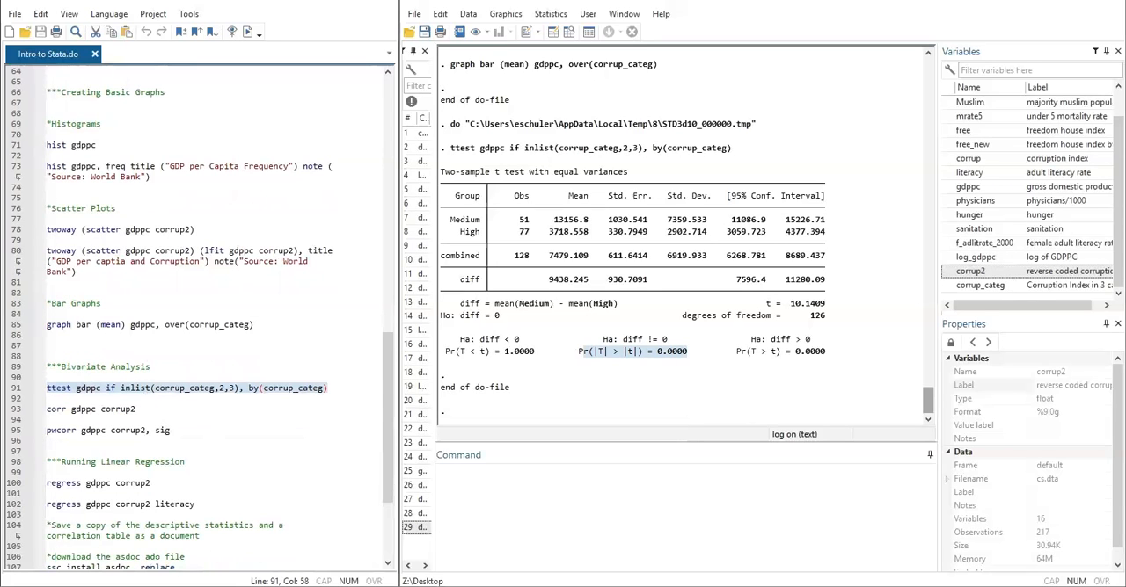